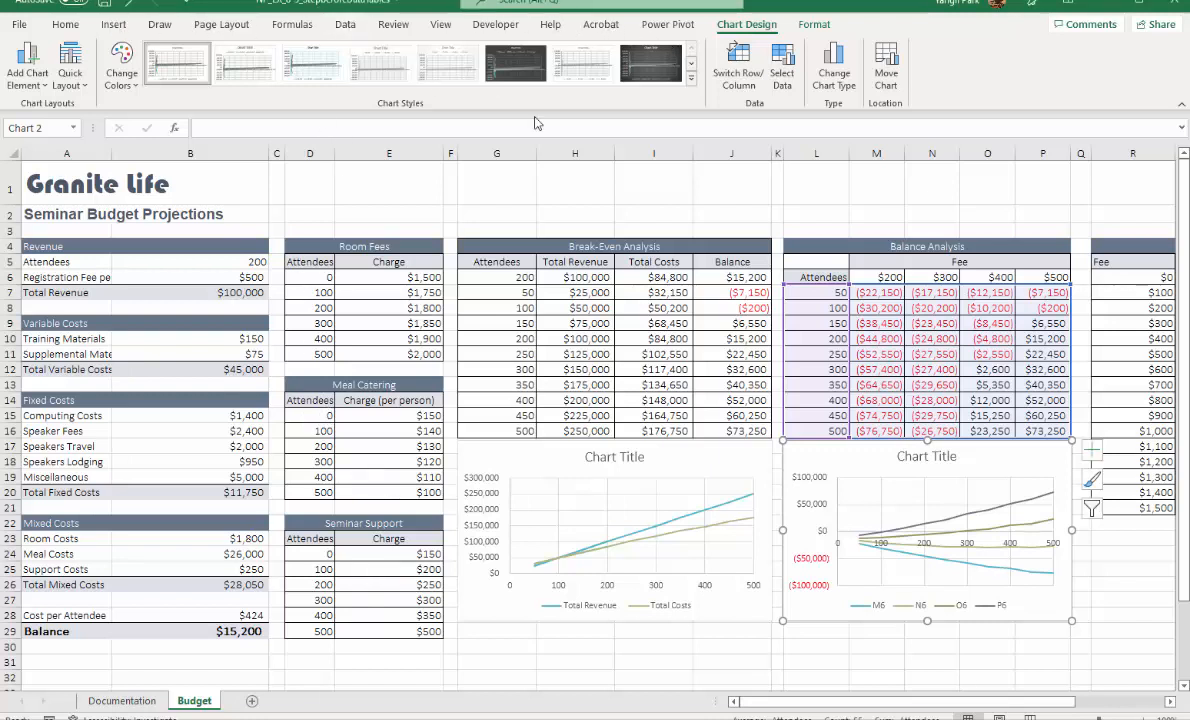
- Start a new what-if scenario in the Scenario Manager and name it Seminar 1
click(342, 26)
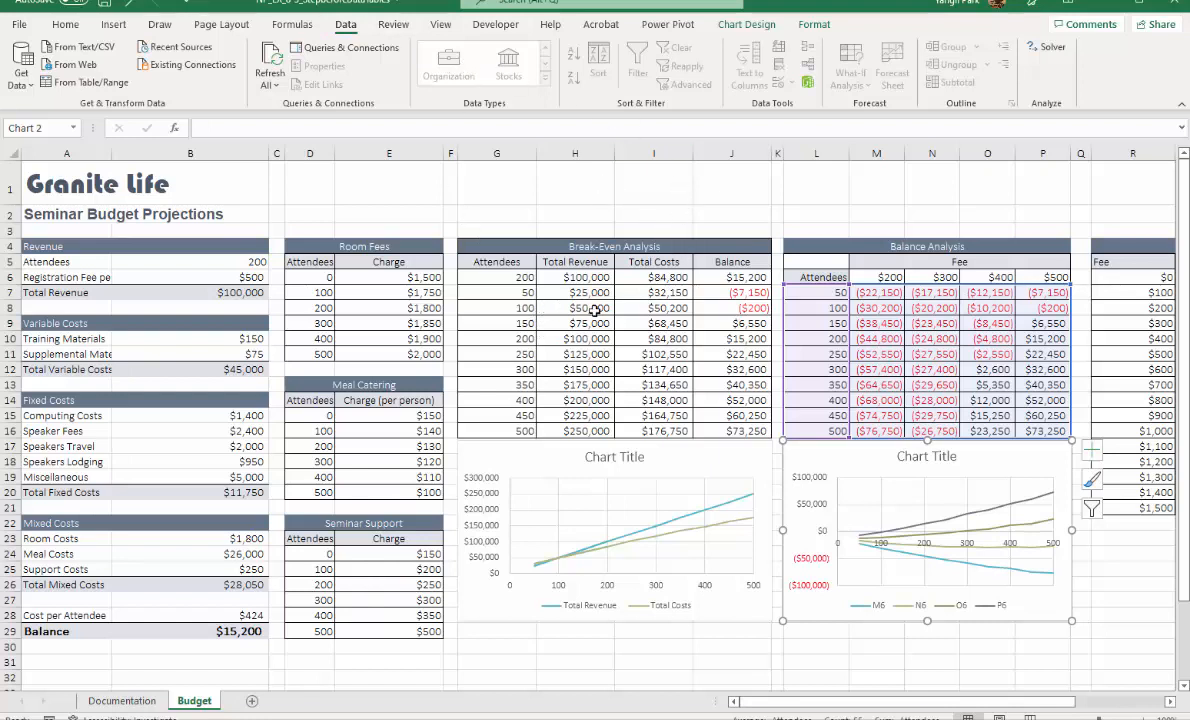
click(541, 189)
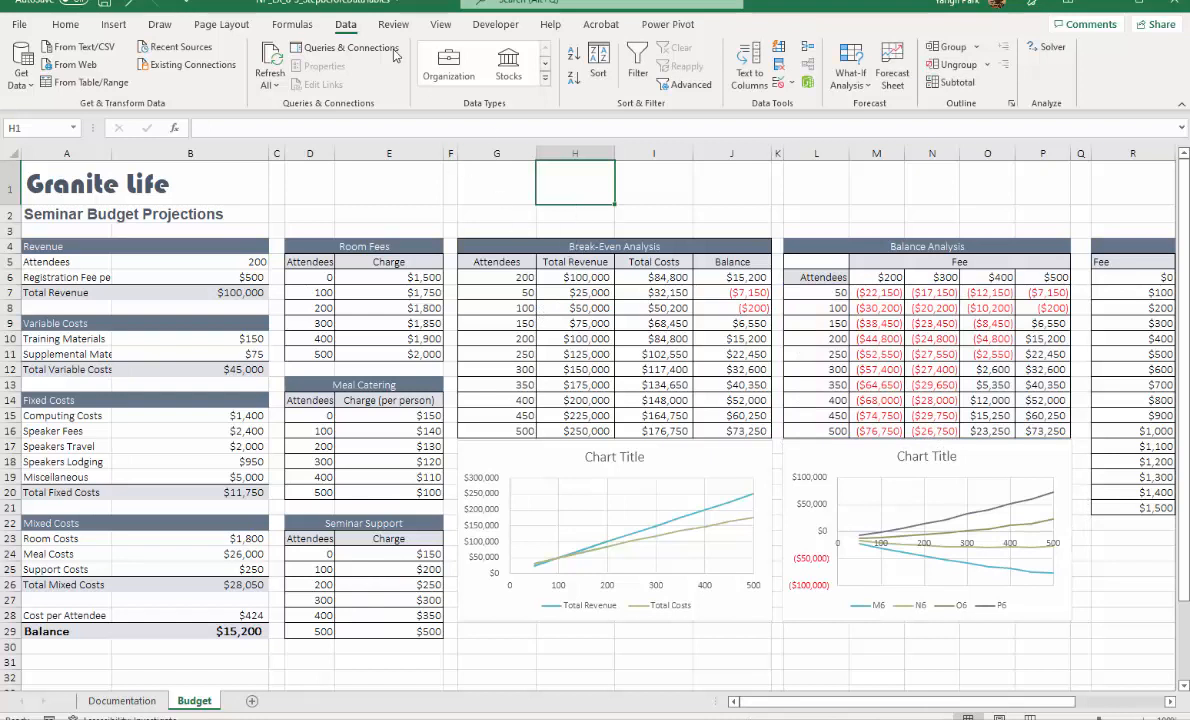
click(850, 72)
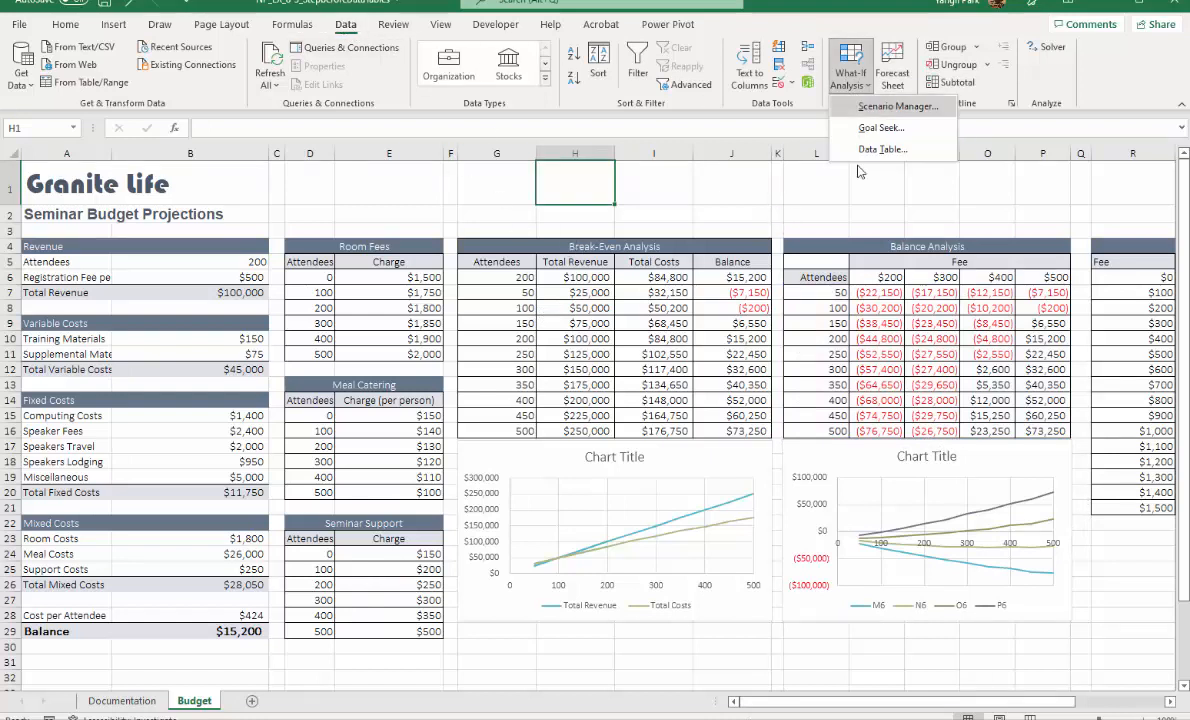
click(822, 100)
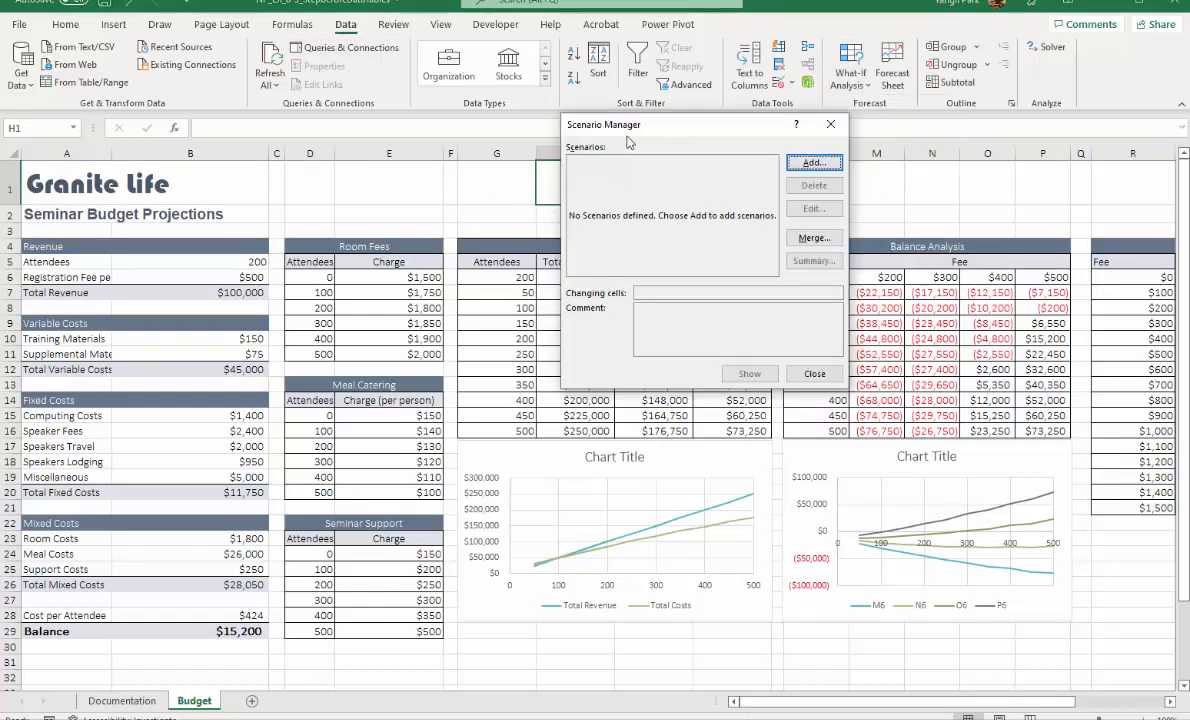
drag(583, 127, 218, 149)
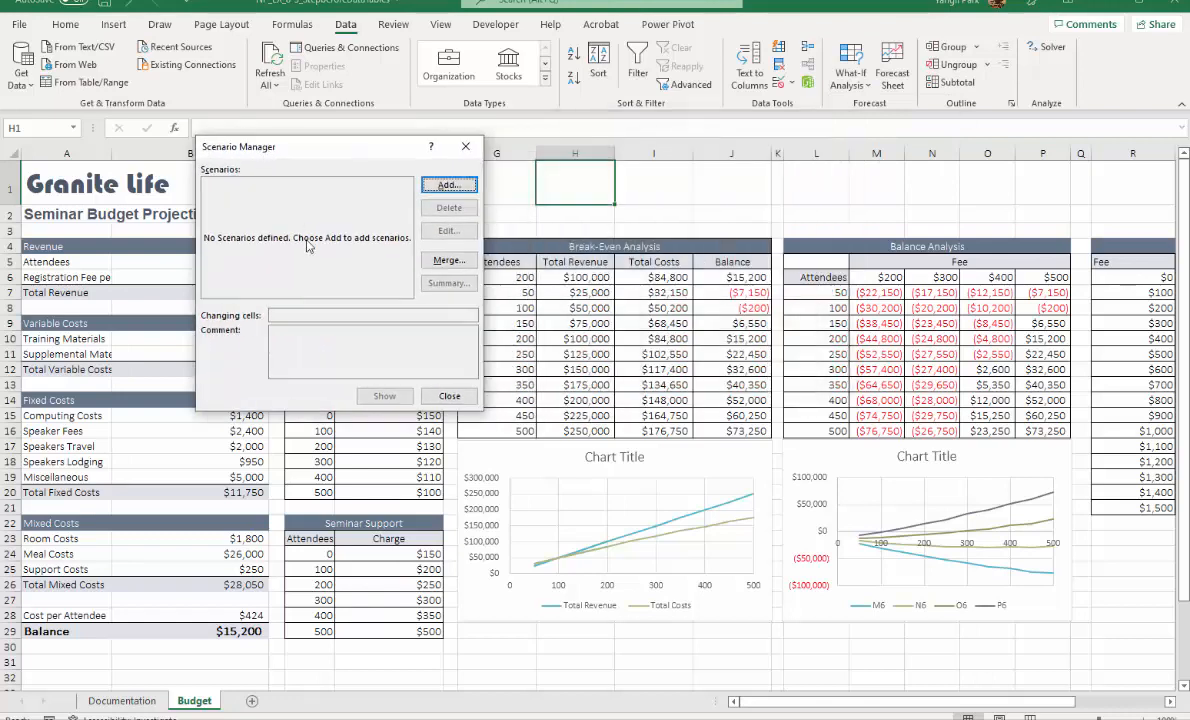
click(449, 184)
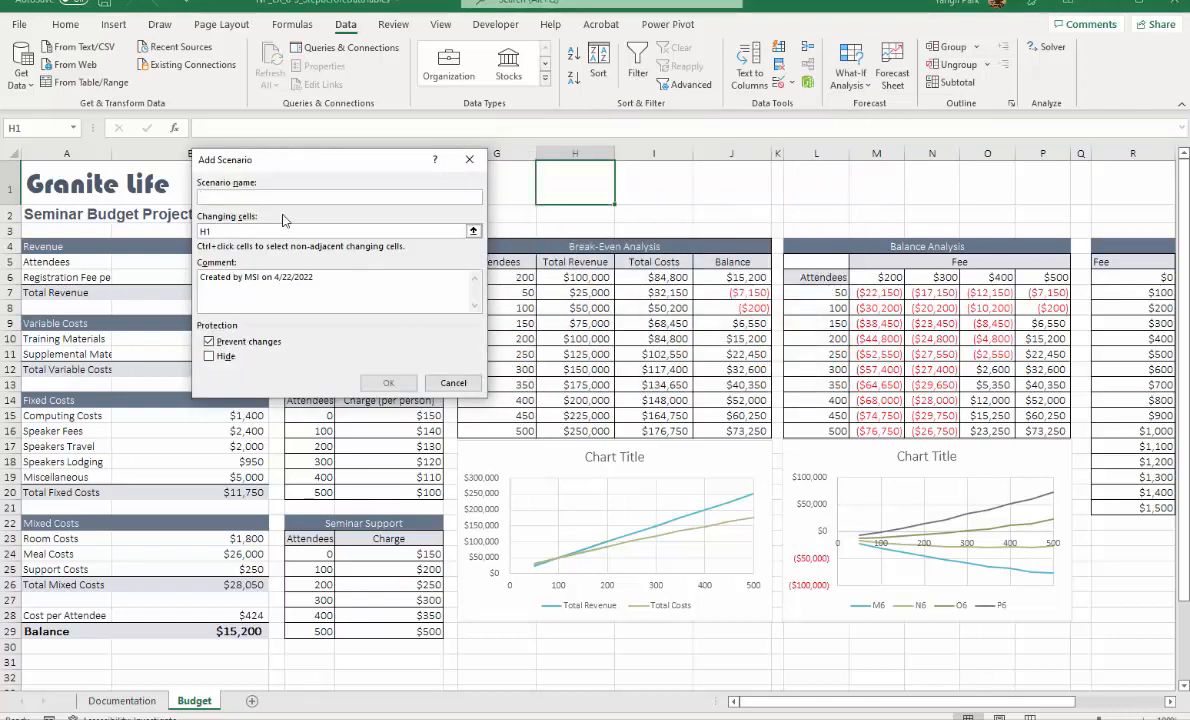
text(Seminar )
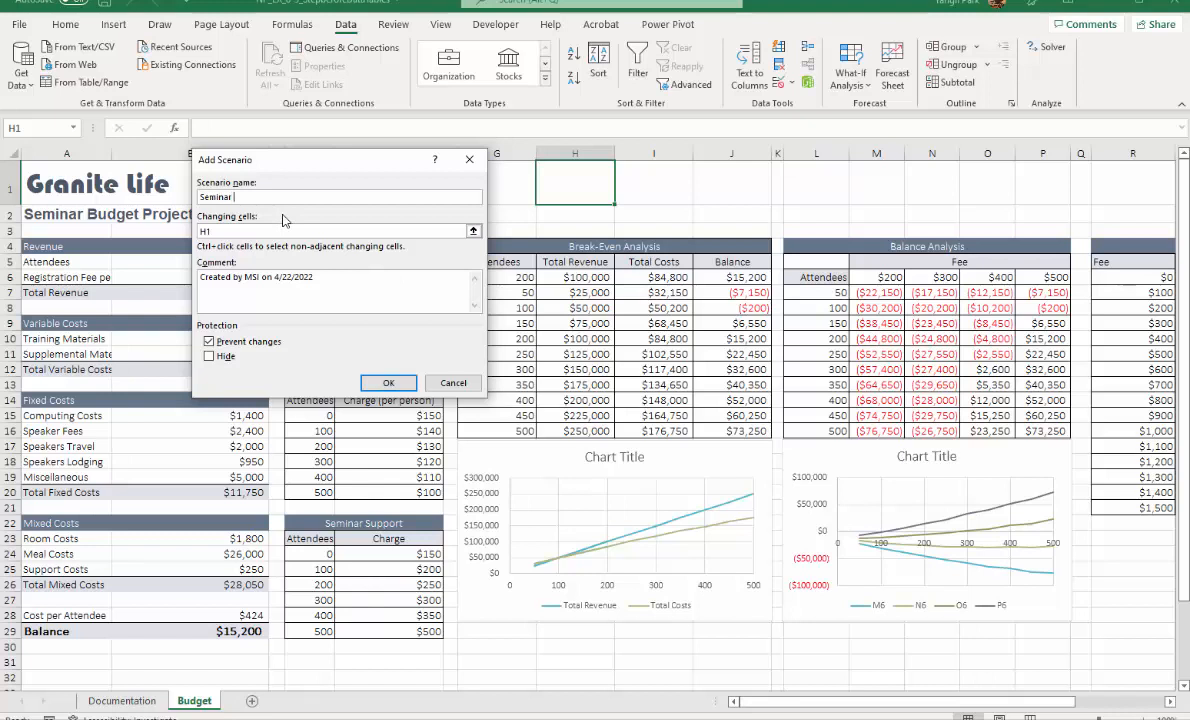
text(1)
- Set the changing cells of Seminar 1 to B5, B6, B10, B11 and B15 through B19, and confirm the scenario definition
drag(223, 230, 151, 229)
key(BackSpace)
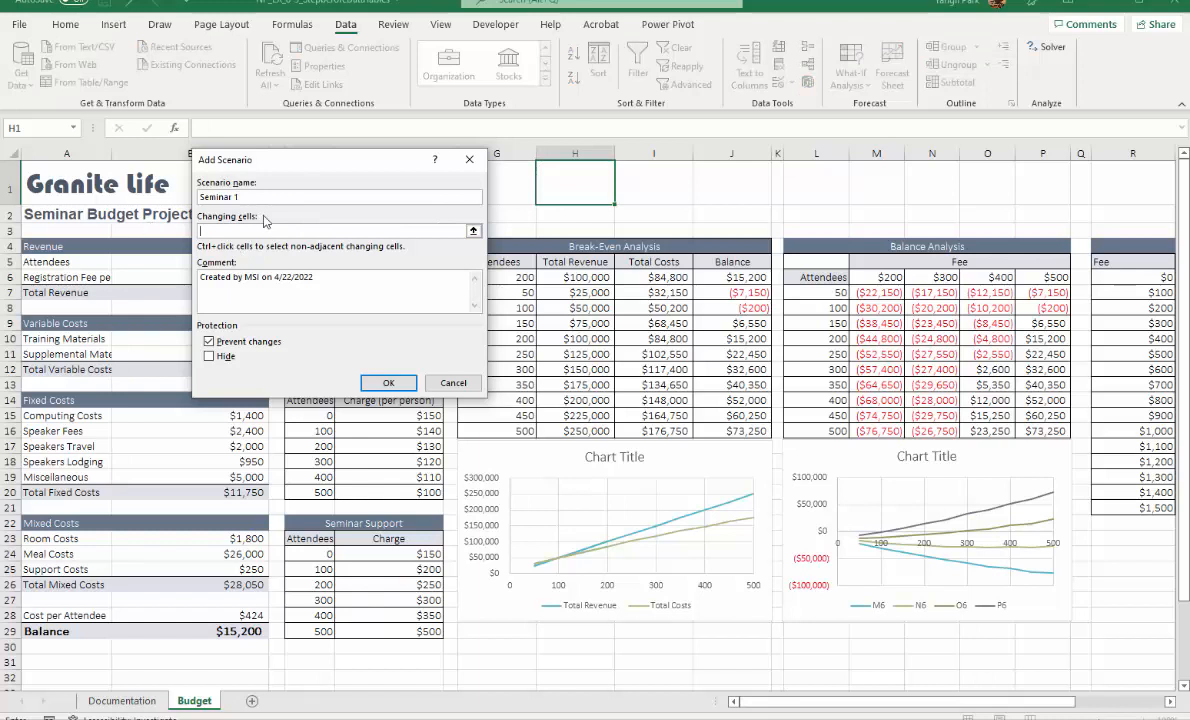
click(473, 230)
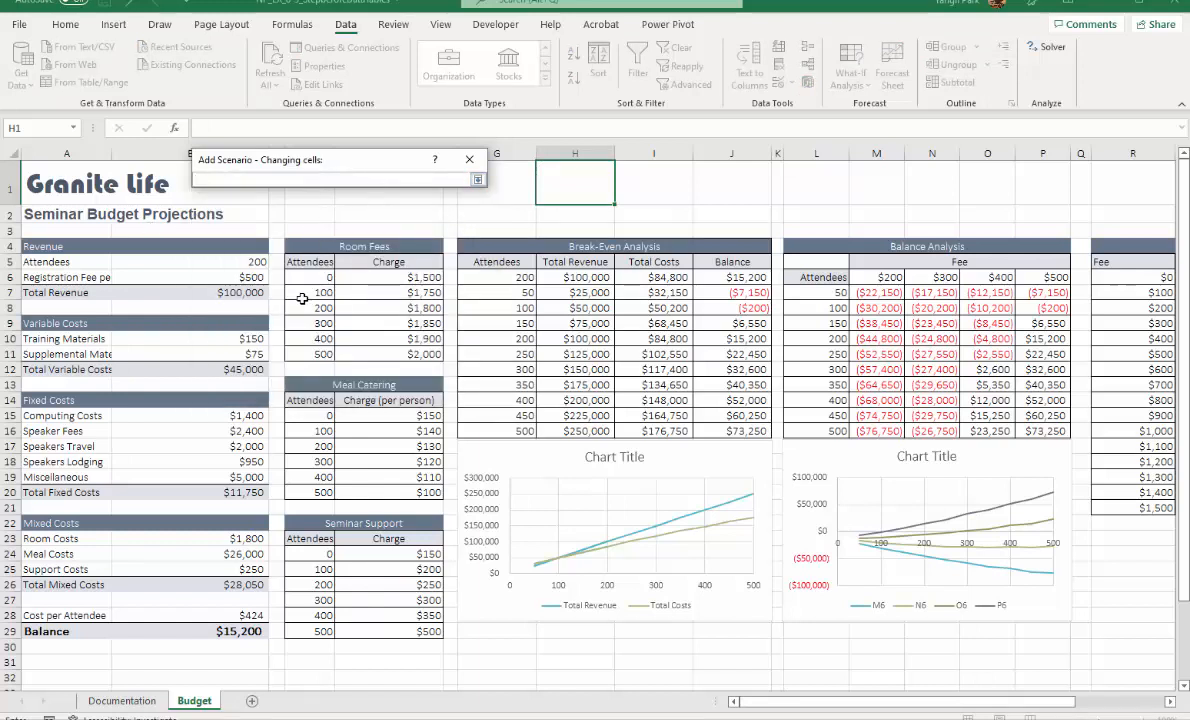
click(190, 261)
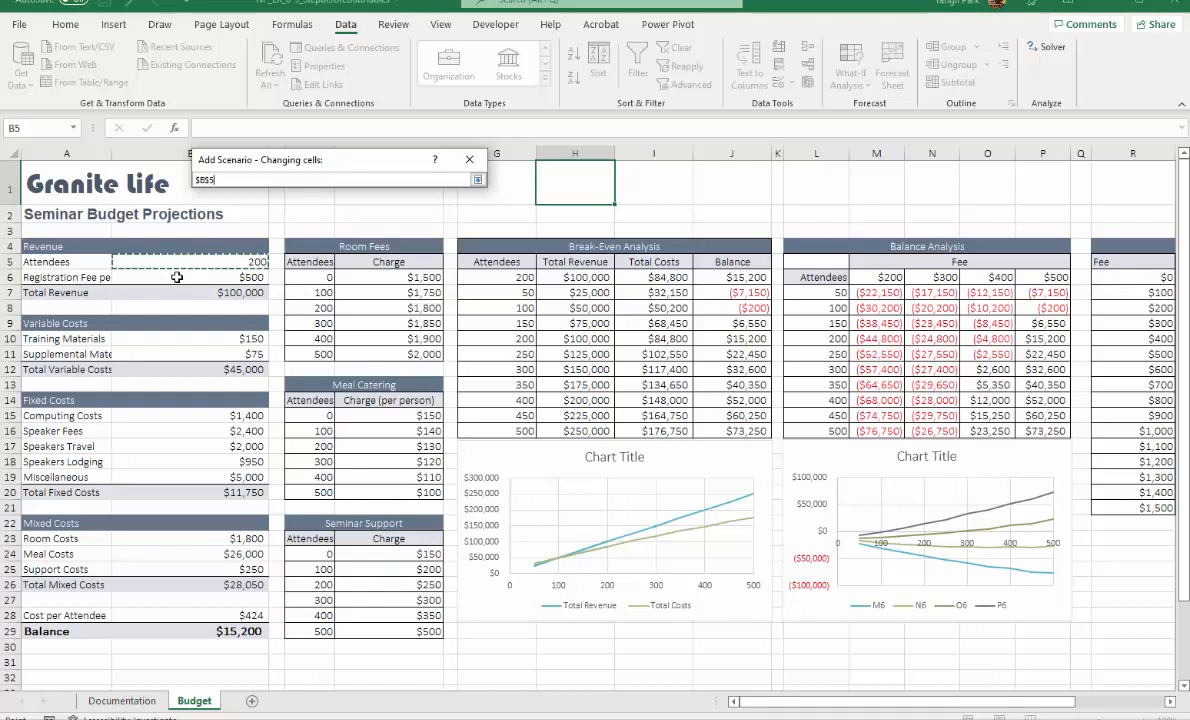
ctrl+click(176, 277)
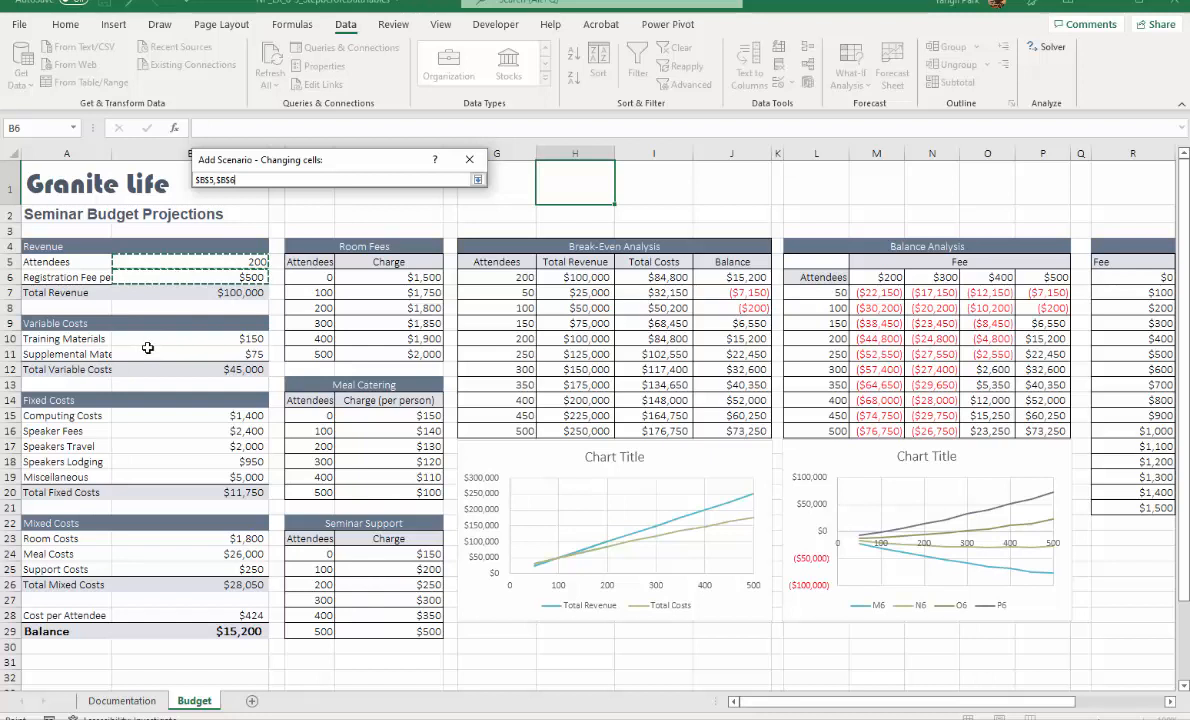
ctrl+click(145, 338)
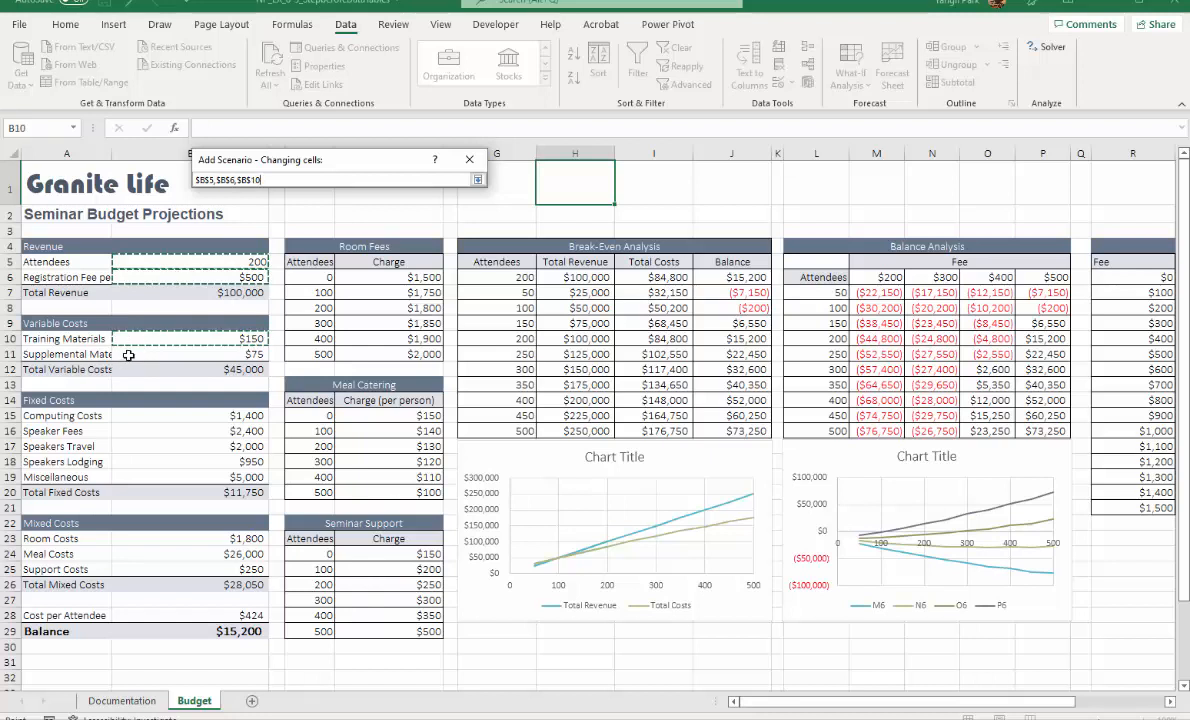
ctrl+click(129, 355)
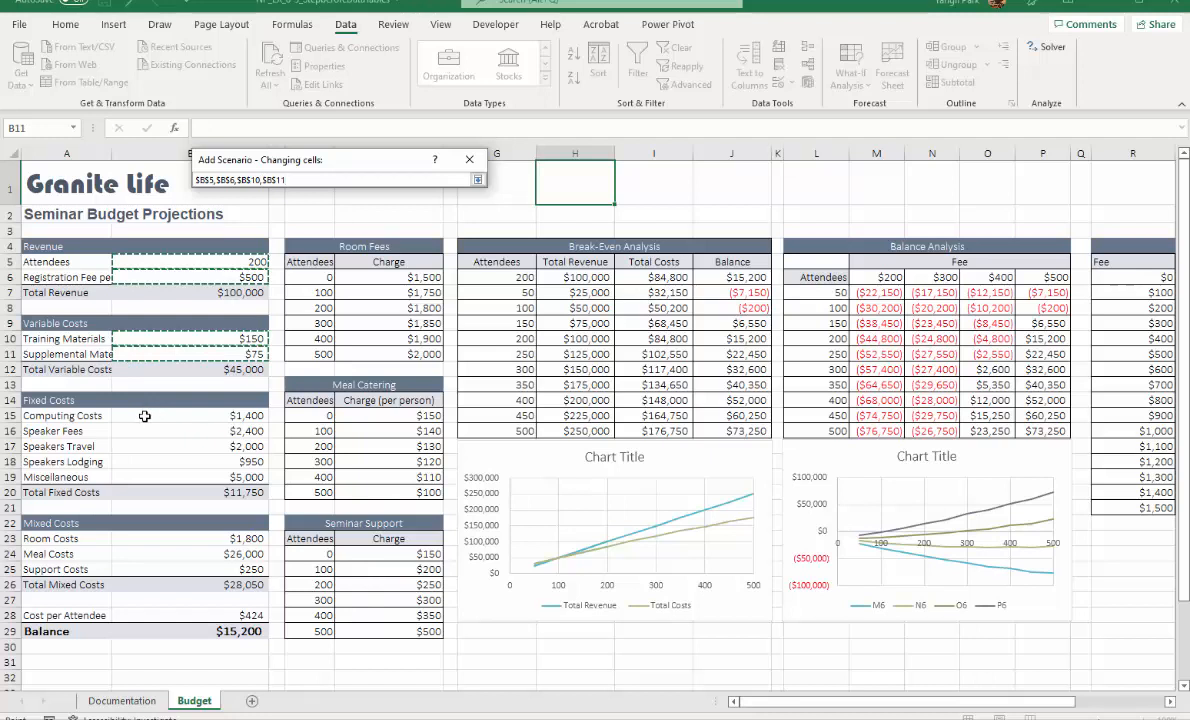
ctrl+click(145, 415)
ctrl+click(141, 431)
ctrl+click(138, 446)
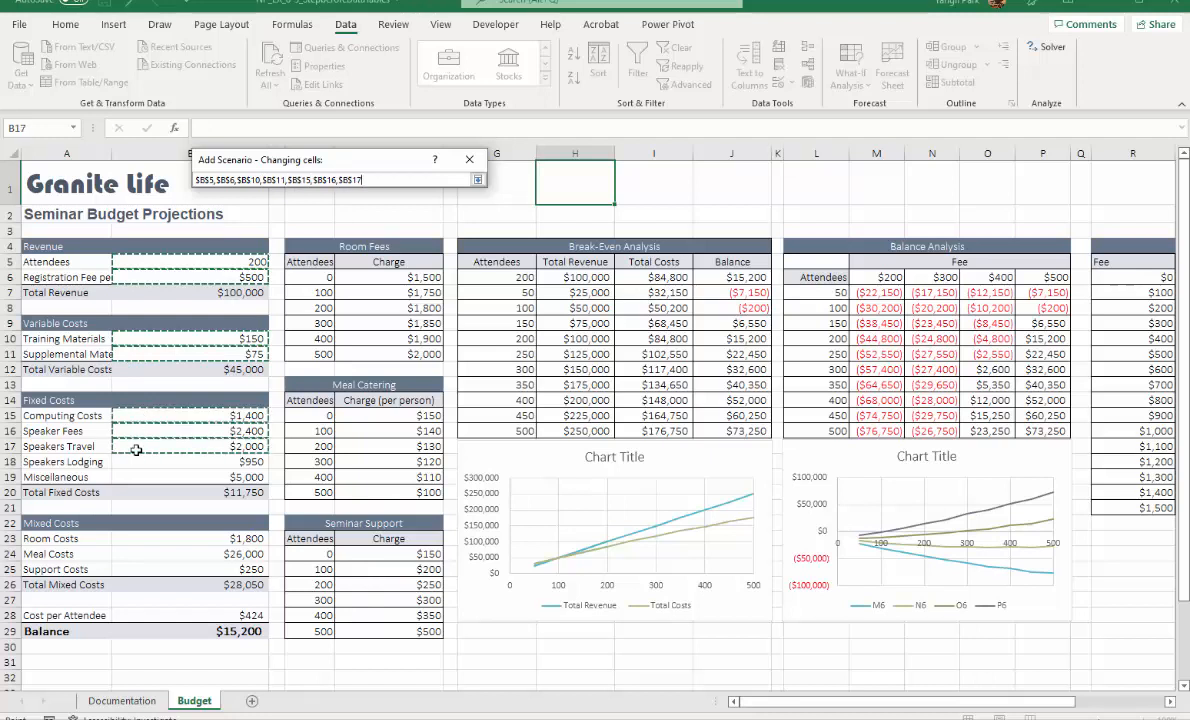
ctrl+click(135, 462)
ctrl+click(135, 477)
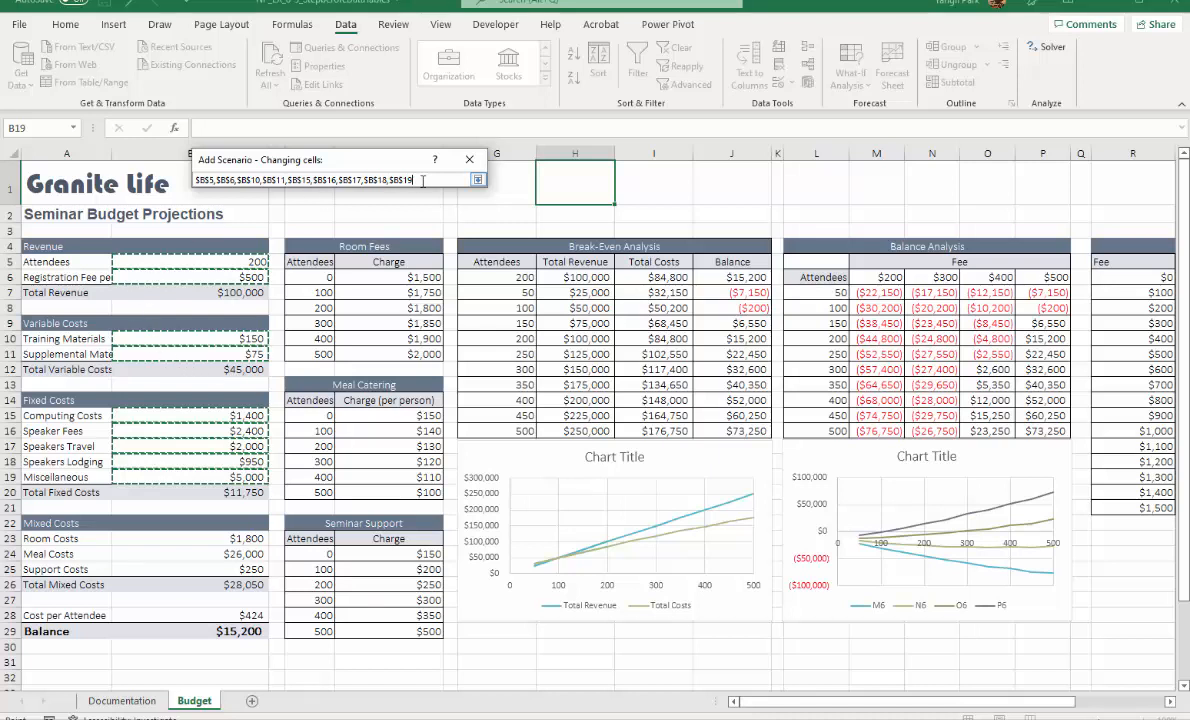
key(Return)
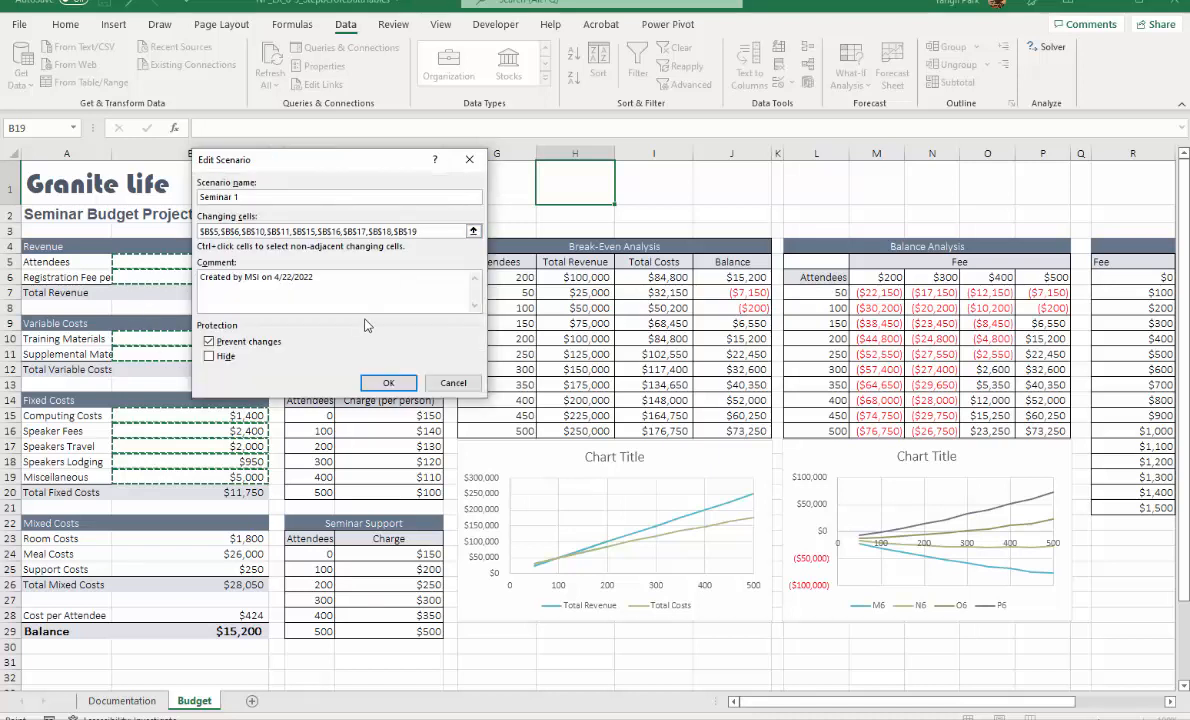
click(380, 385)
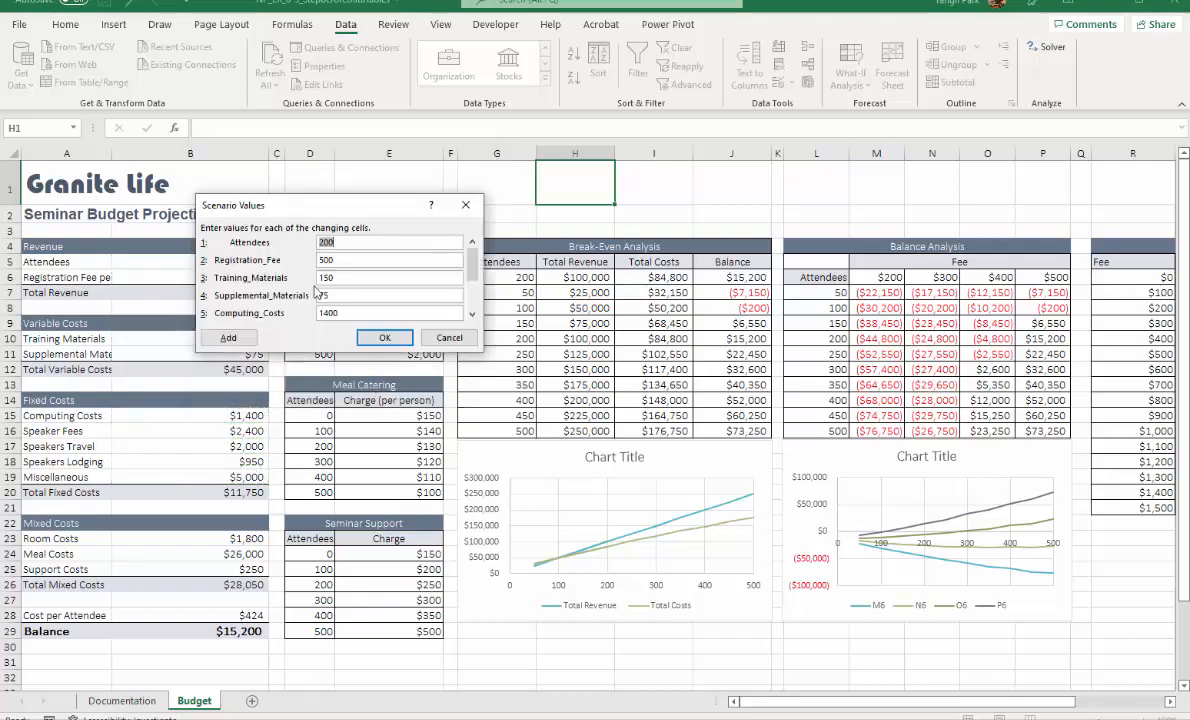
- Review the Seminar 1 scenario values and save the scenario with the worksheet's current values
drag(323, 205, 461, 227)
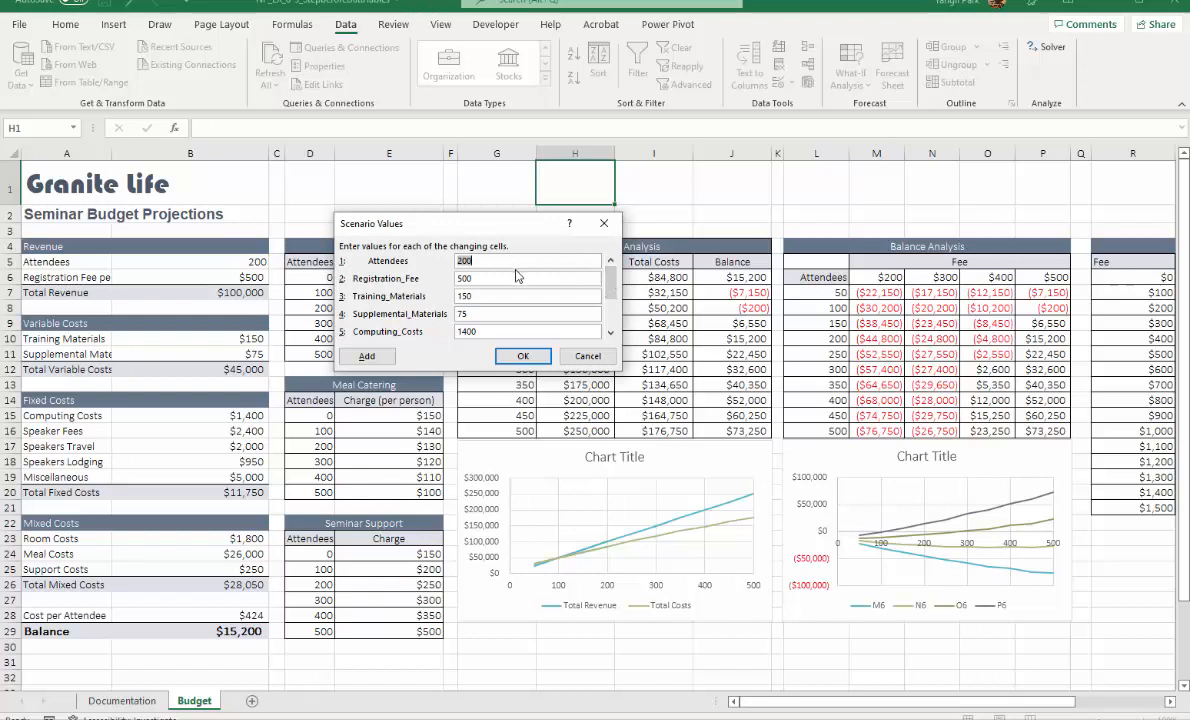
key(Tab)
key(Tab)
key(Tab)
key(Tab)
key(Tab)
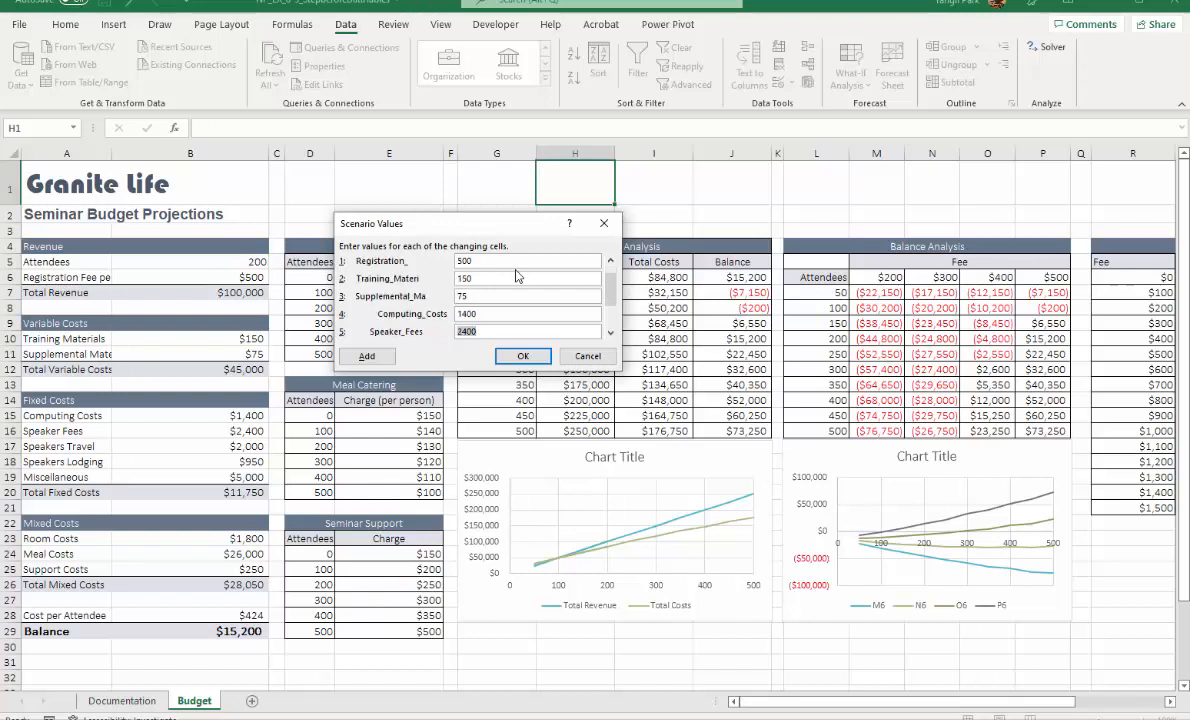
key(Tab)
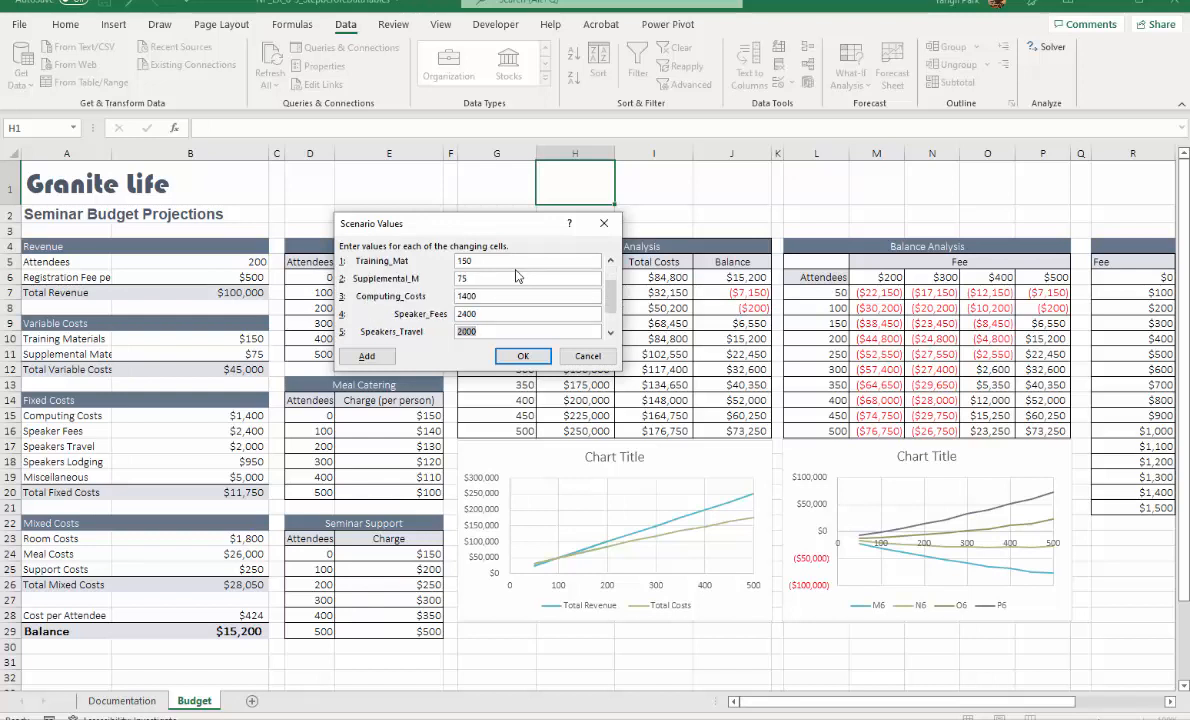
key(Tab)
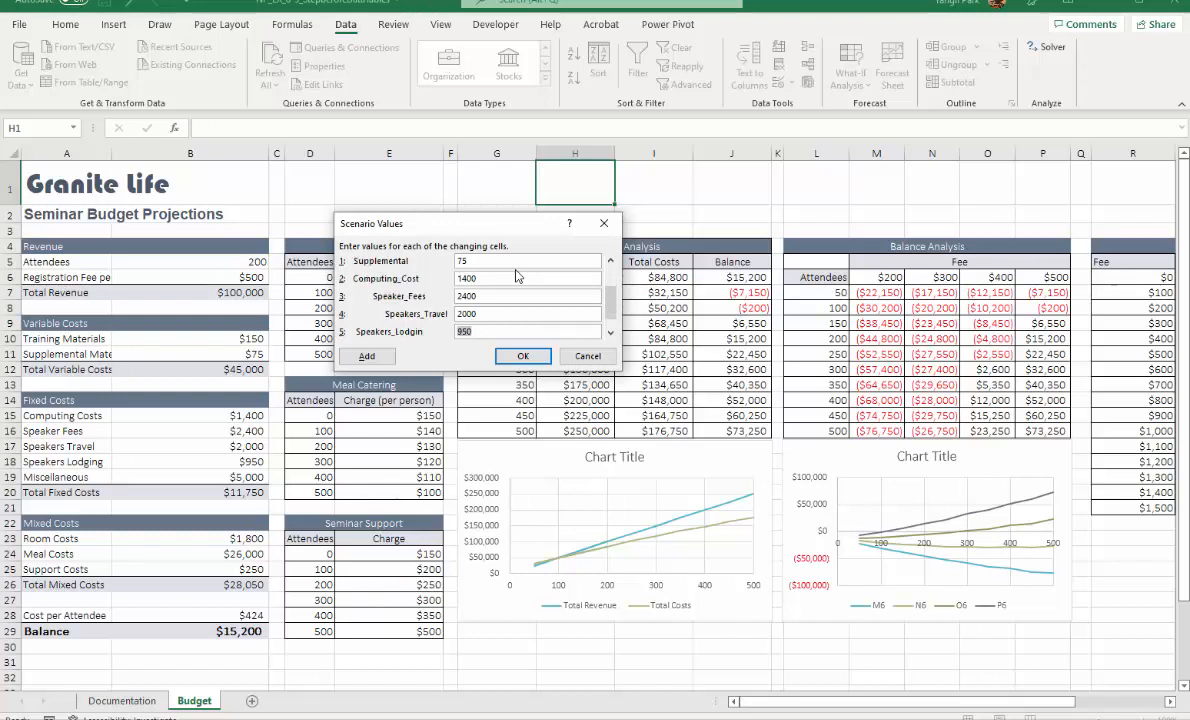
click(521, 355)
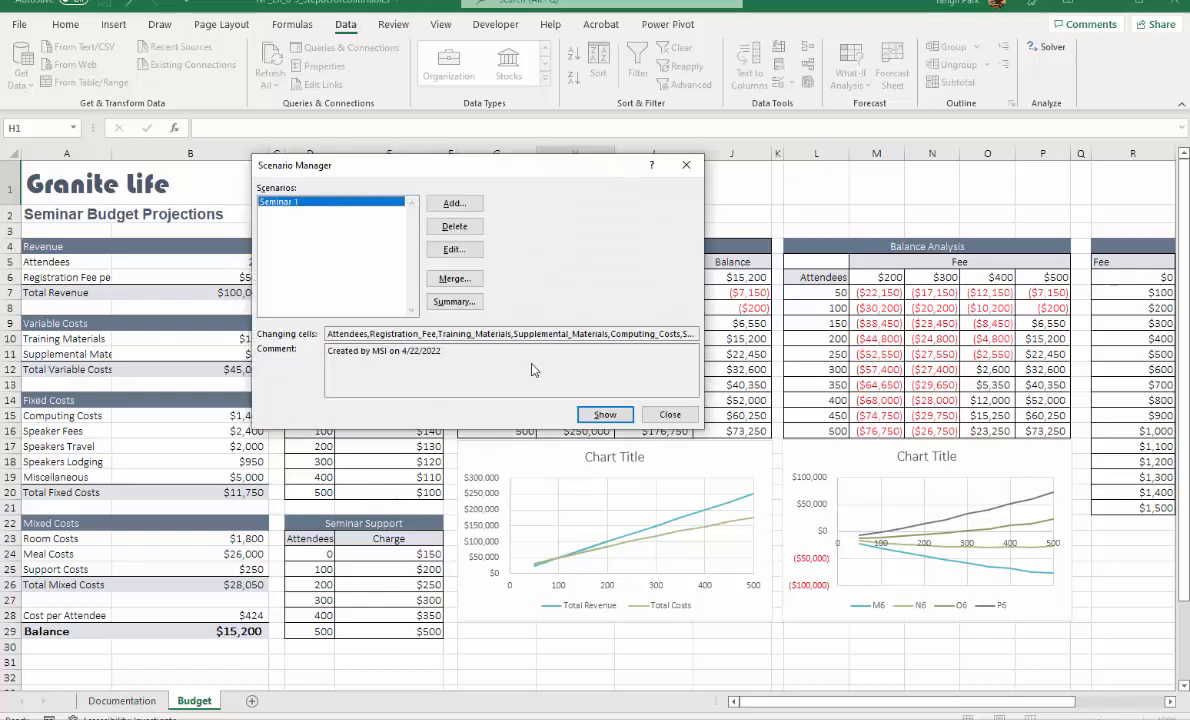
- Add a second scenario named Seminar 2 that uses the same changing cells
click(454, 203)
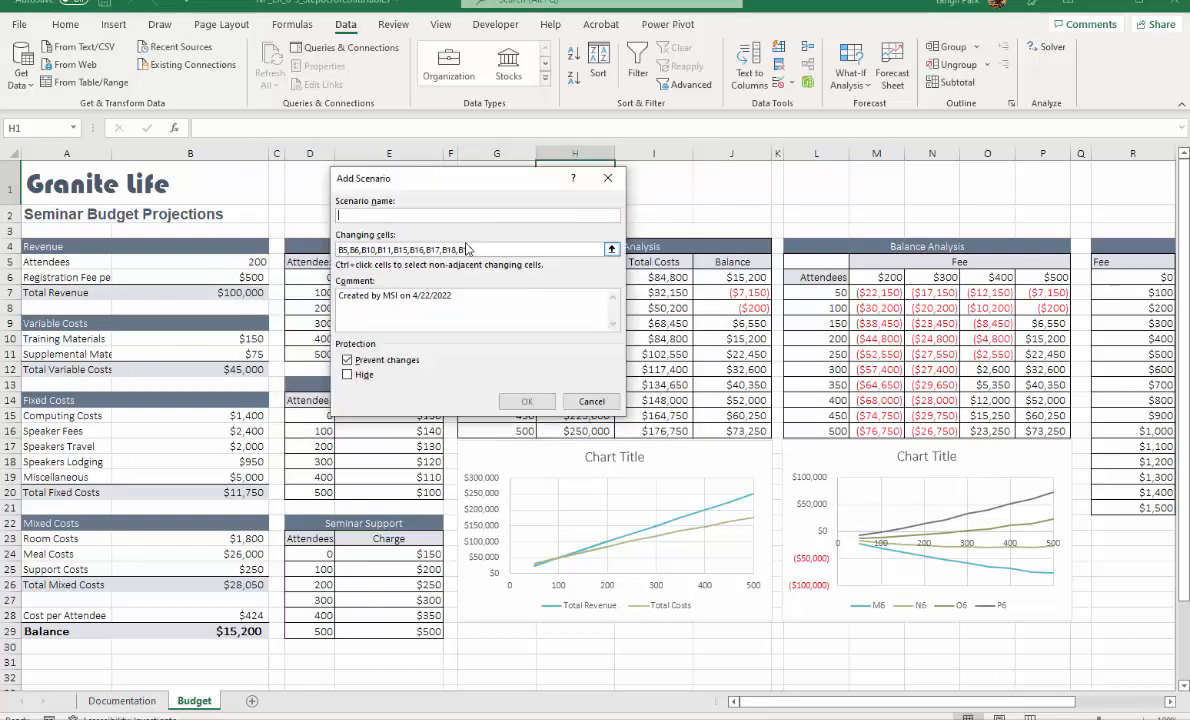
text(Sem)
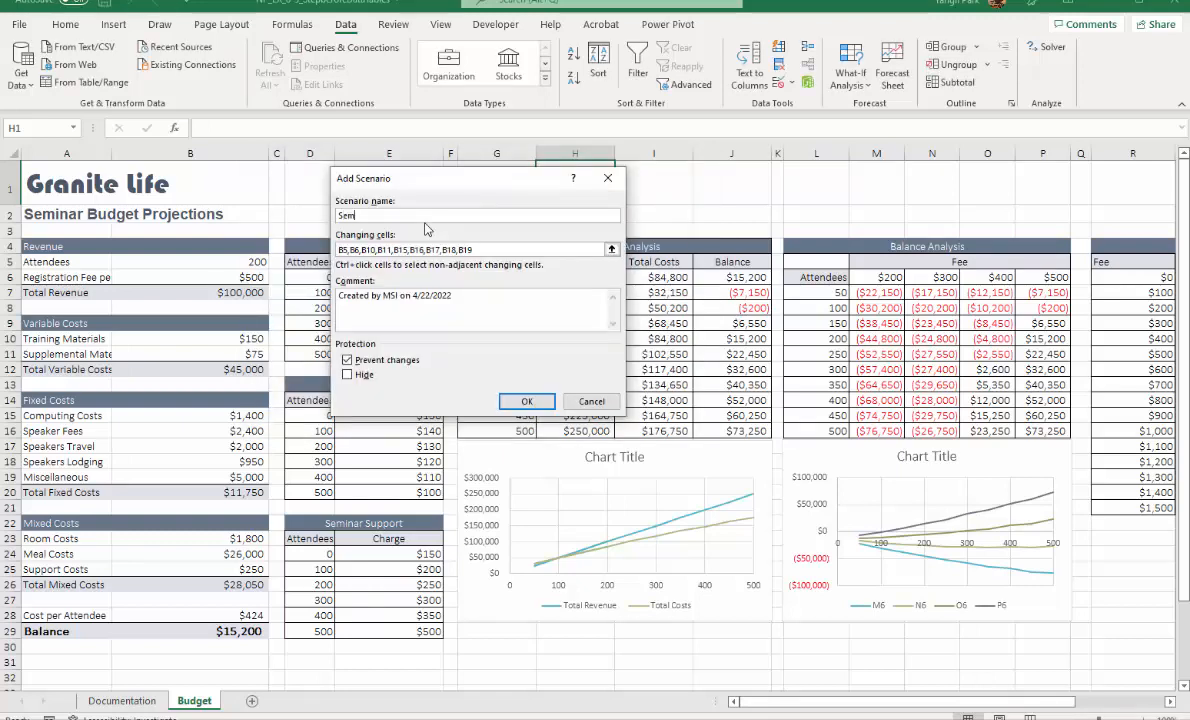
text(inar 2)
click(524, 401)
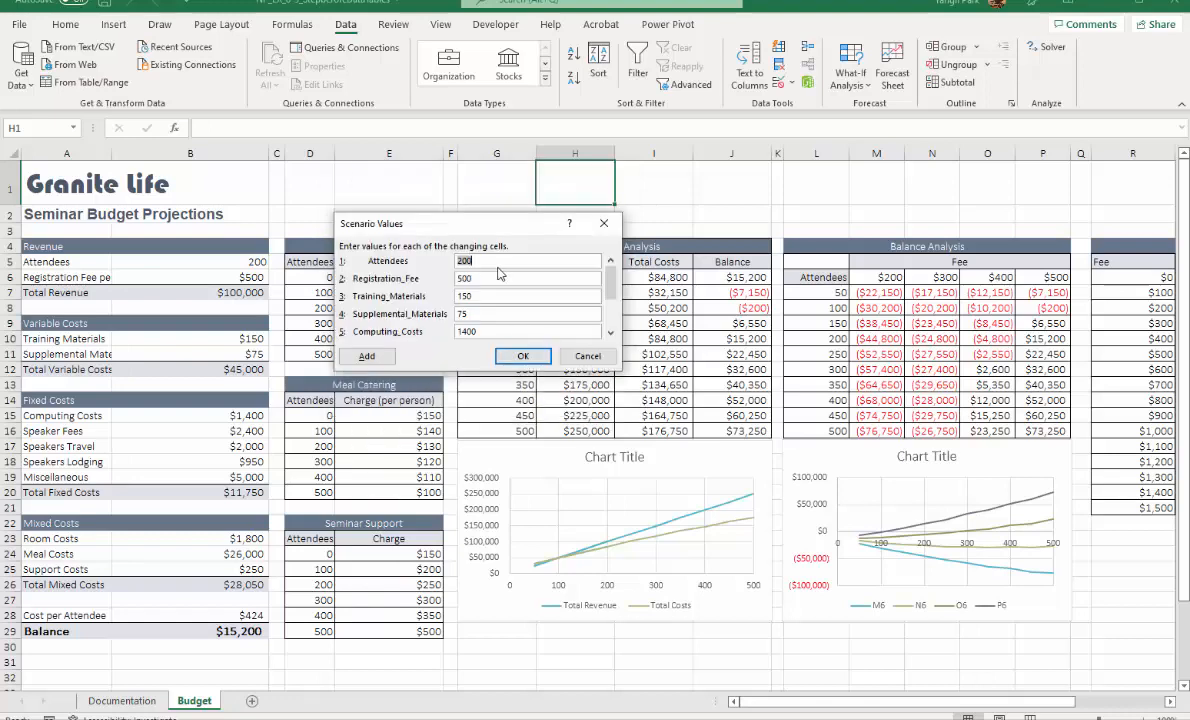
- For Seminar 2, set attendees to 300, registration fee to 400, training materials to 175, supplemental materials to 100 and computing costs to 1200
text(300)
key(Tab)
text(400)
key(Tab)
text(17)
key(Tab)
text(100)
key(Tab)
text(1200)
key(Tab)
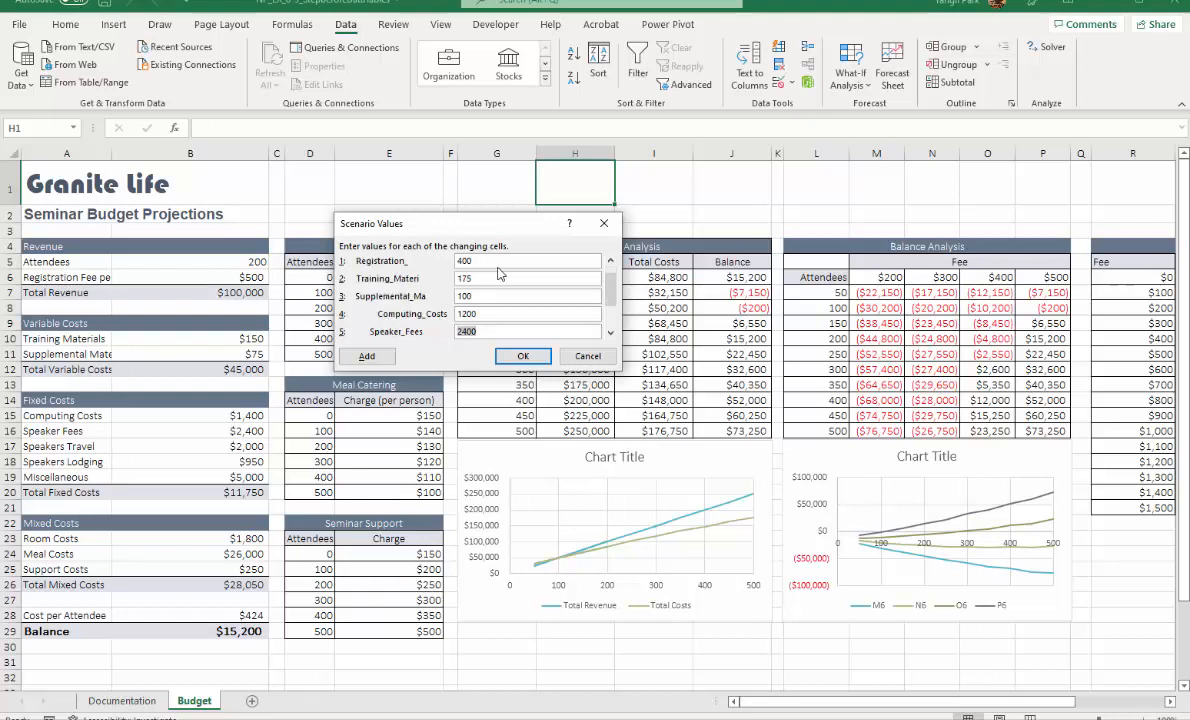
- Set Seminar 2's speaker fees to 2800, speakers' travel to 2200, speakers' lodging to 1200 and miscellaneous to 4500, and save the scenario
text(28)
key(Tab)
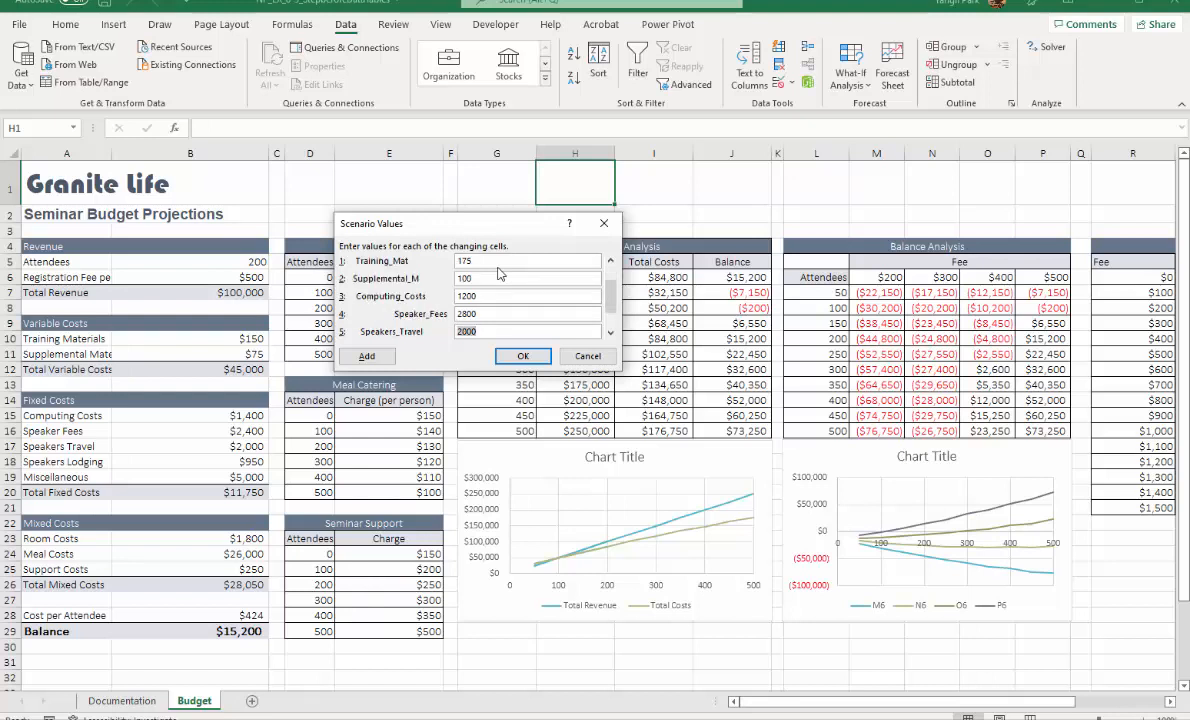
text(2200)
key(Tab)
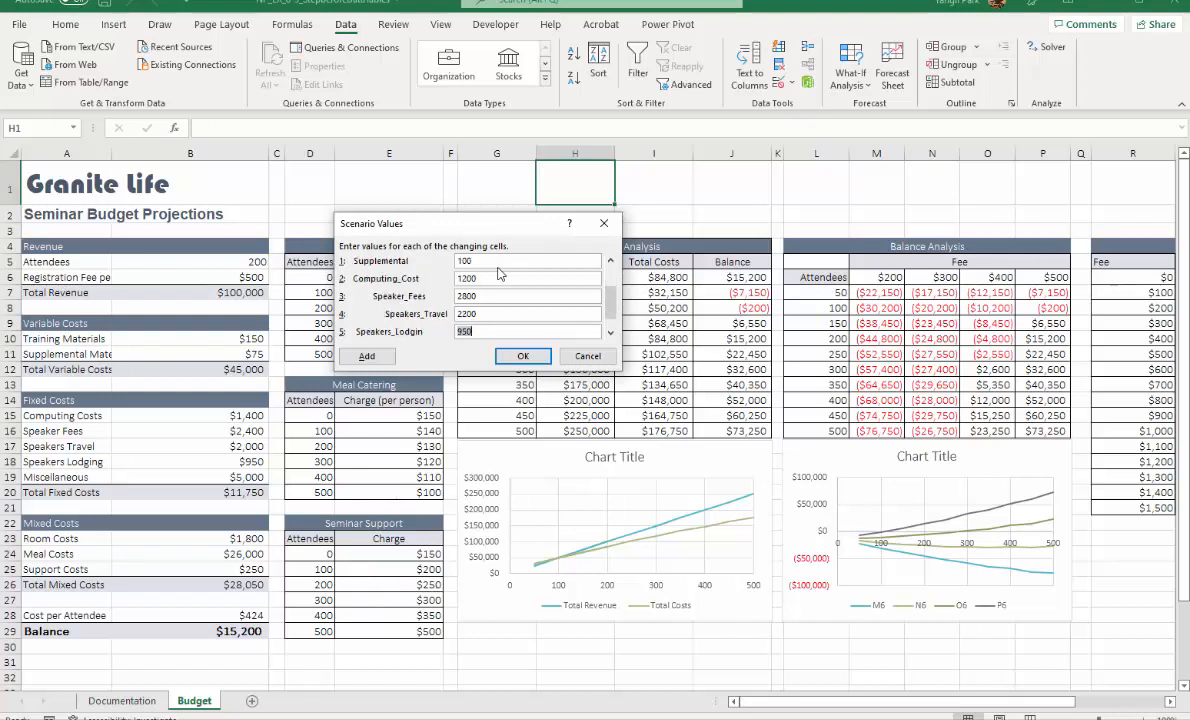
text(1200)
key(Tab)
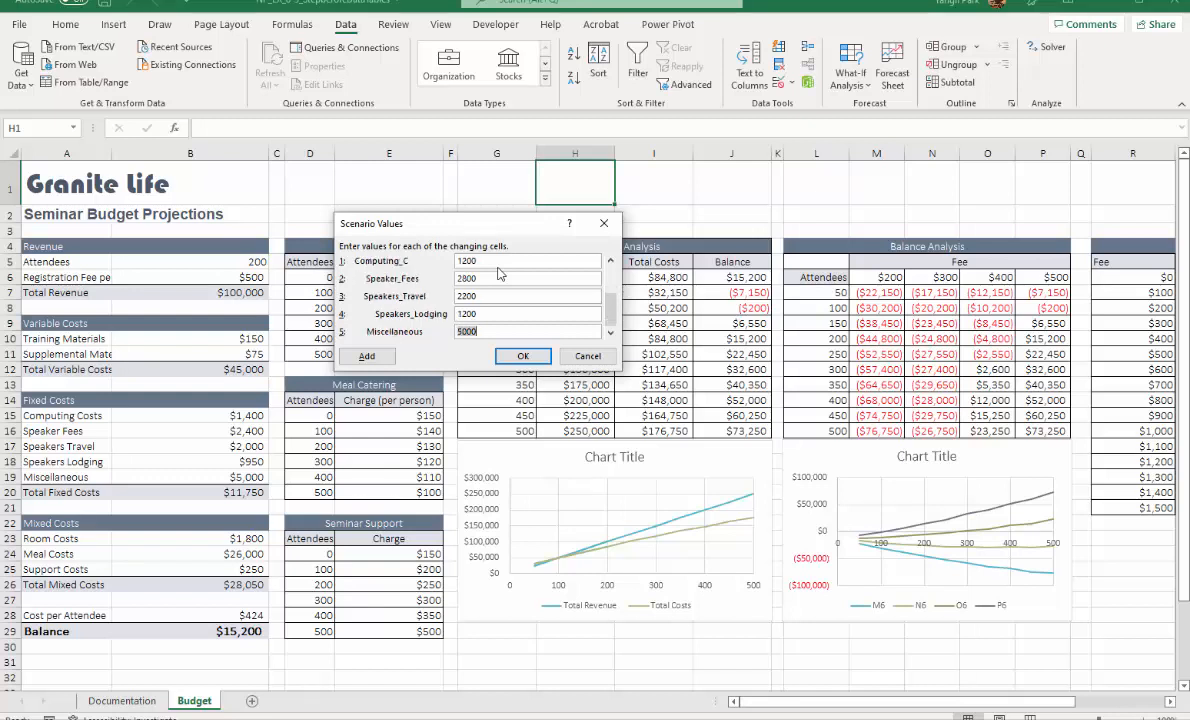
text(4500)
click(520, 356)
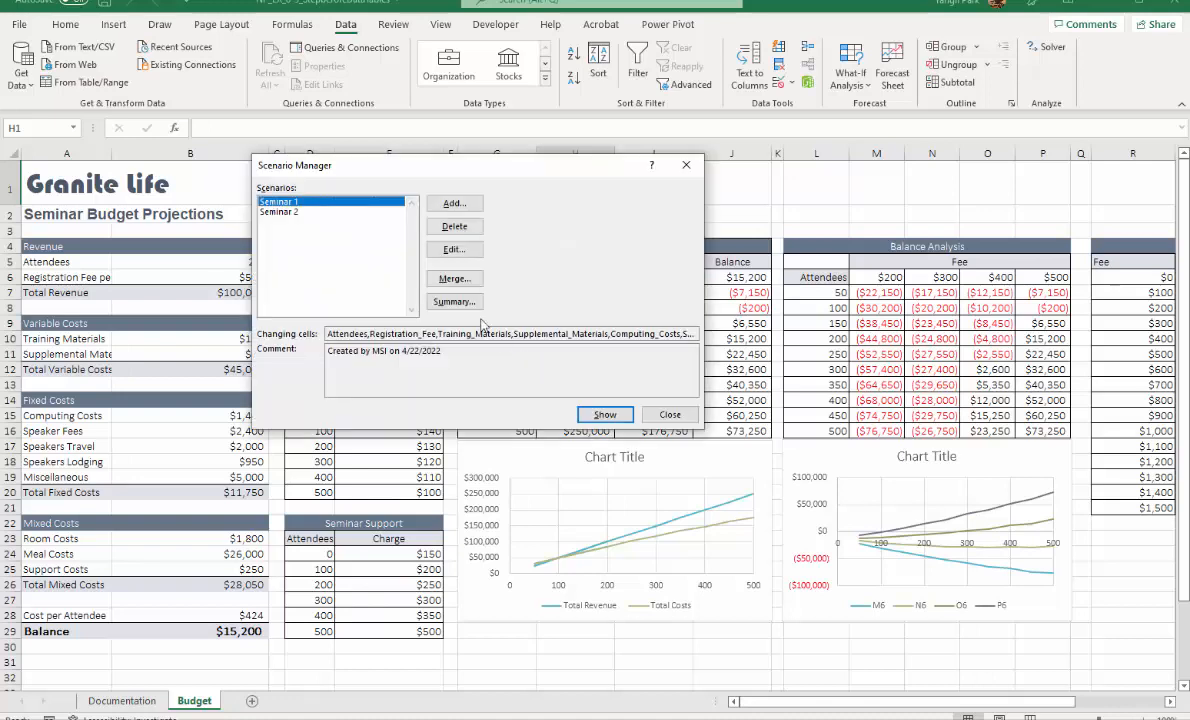
- Add a third scenario named Seminar 3 that uses the same changing cells
click(454, 203)
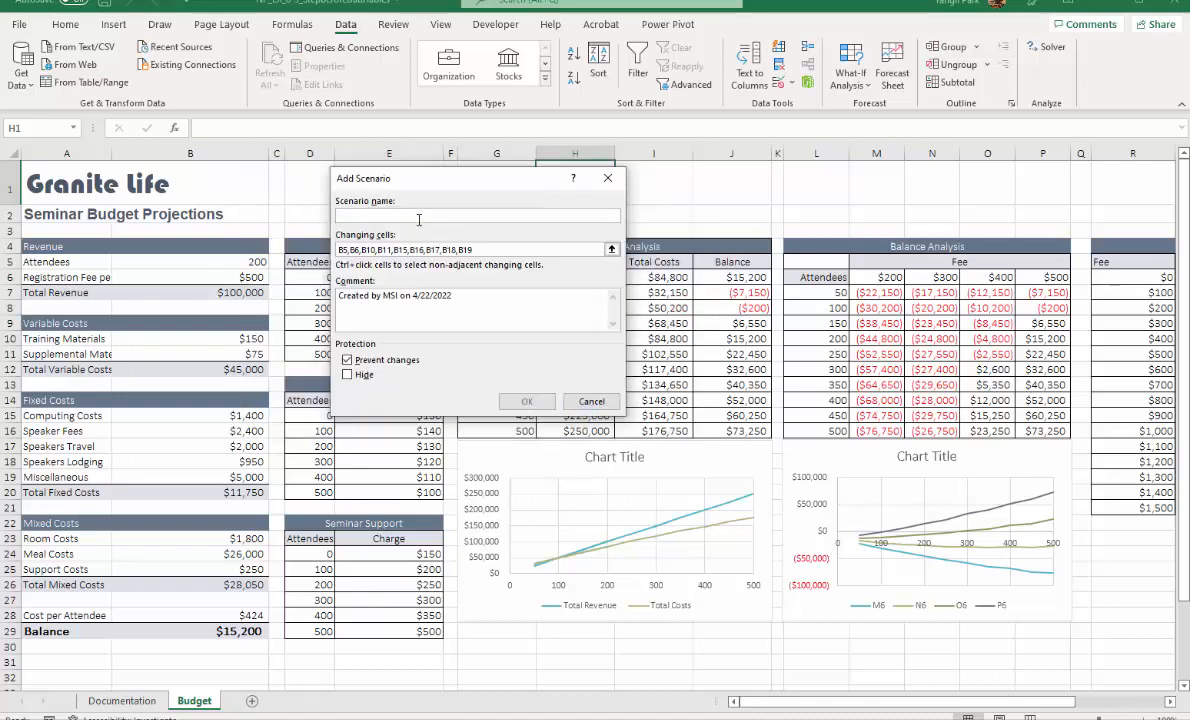
text(Seminar 3)
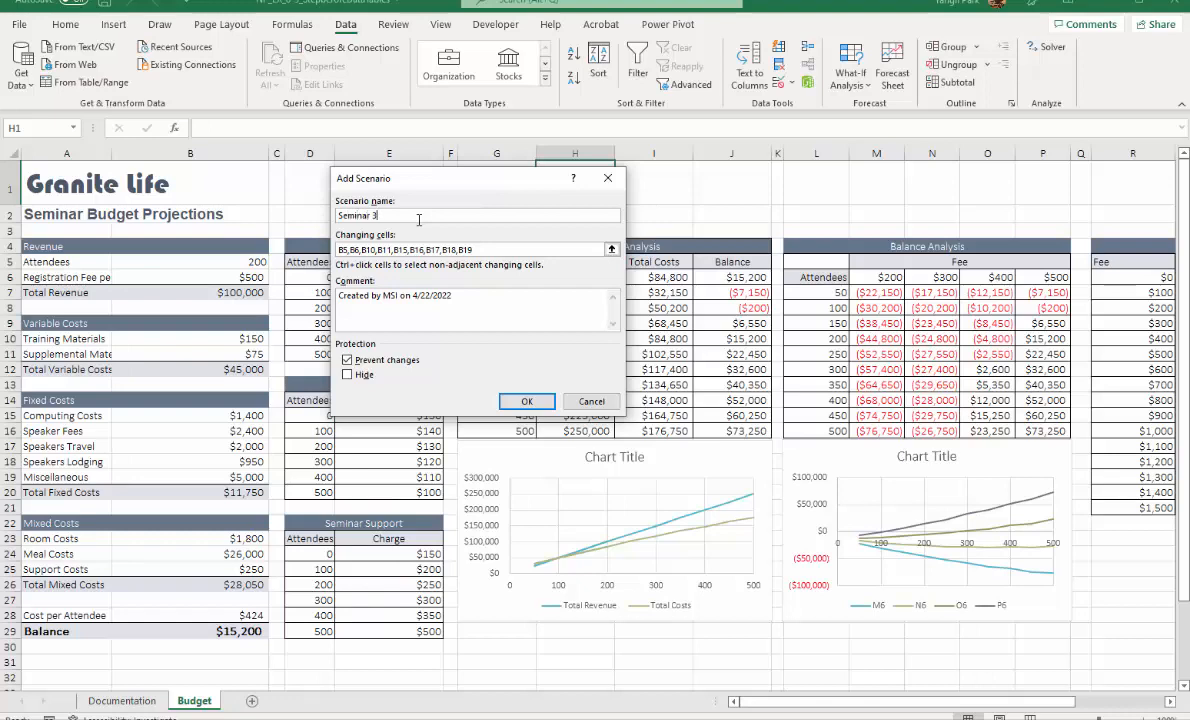
click(534, 399)
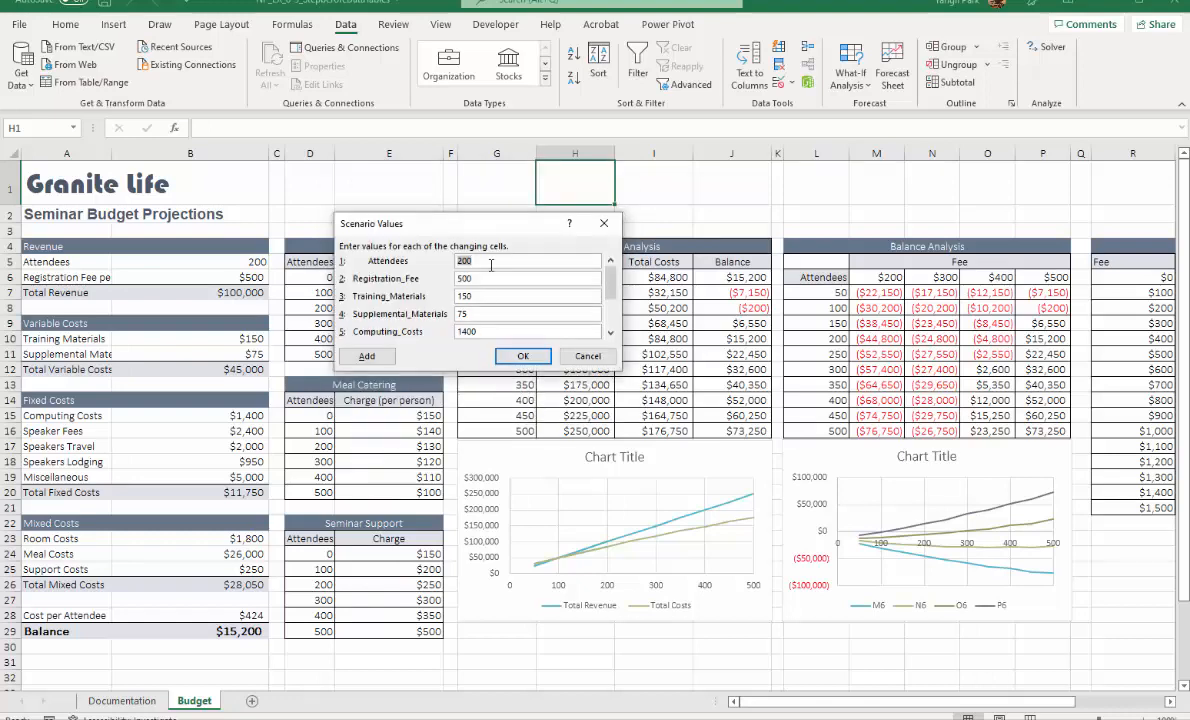
- For Seminar 3, set attendees to 150, registration fee to 600, training materials to 135, supplemental materials to 55 and computing costs to 1600
text(150)
key(Tab)
text(600)
key(Tab)
text(135)
key(Tab)
text(55)
key(Tab)
text(1600)
key(Tab)
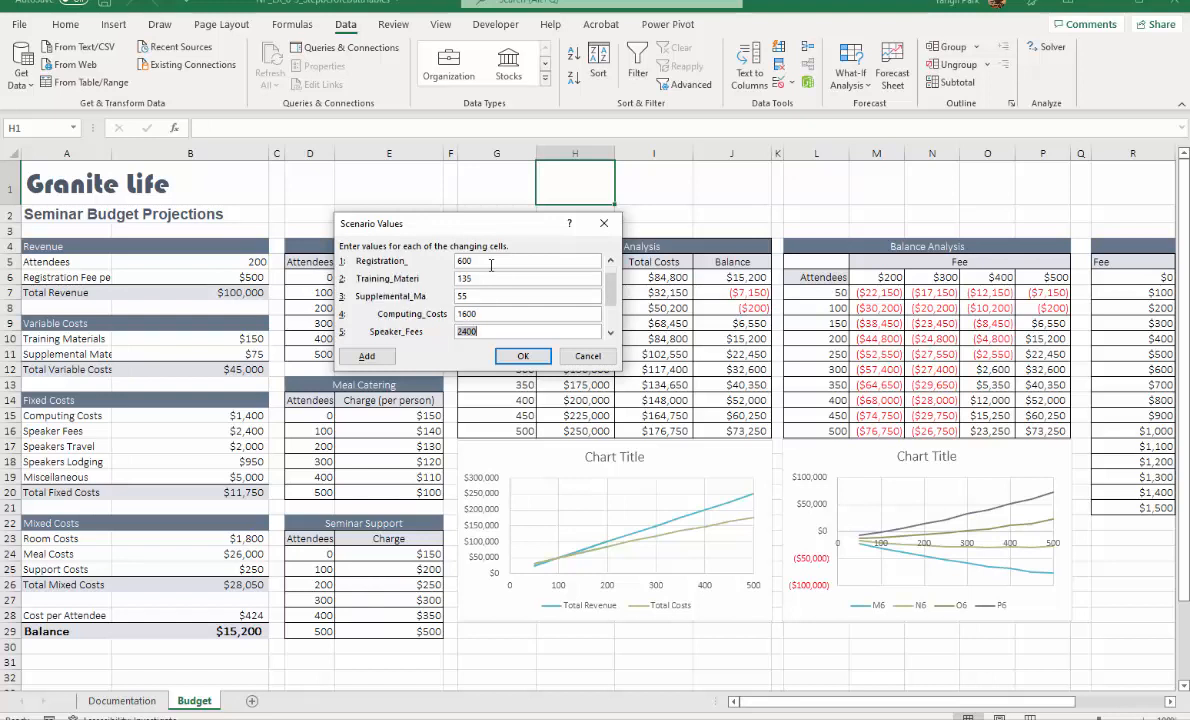
- Set Seminar 3's speaker fees to 2600, speakers' travel to 1600, speakers' lodging to 1000 and miscellaneous to 4800, and save the scenario
text(27)
key(BackSpace)
text(600)
key(Tab)
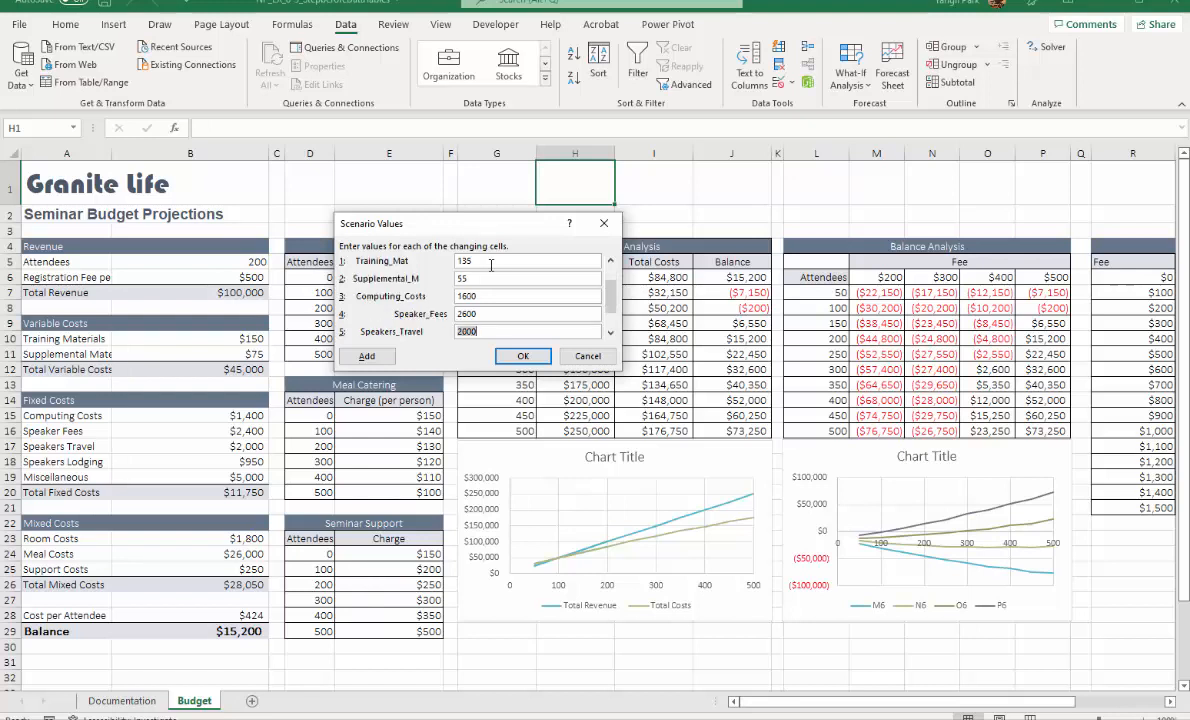
text(1600)
key(Tab)
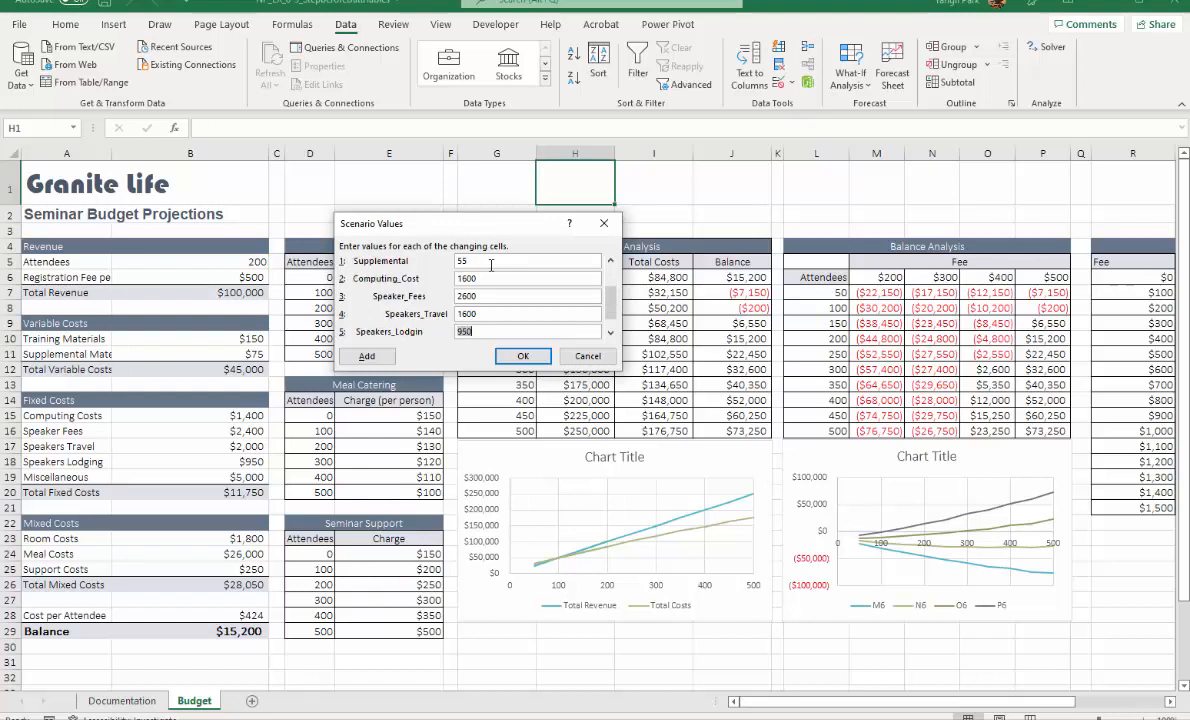
text(1000)
key(Tab)
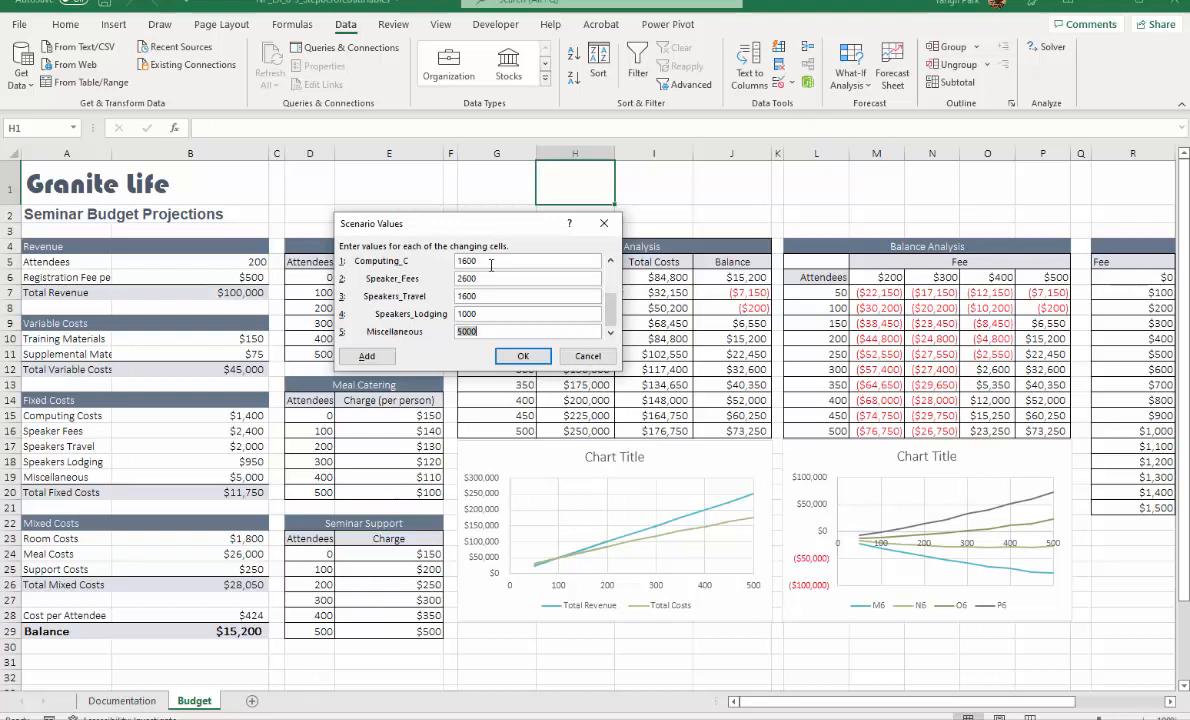
text(4800)
drag(613, 307, 614, 276)
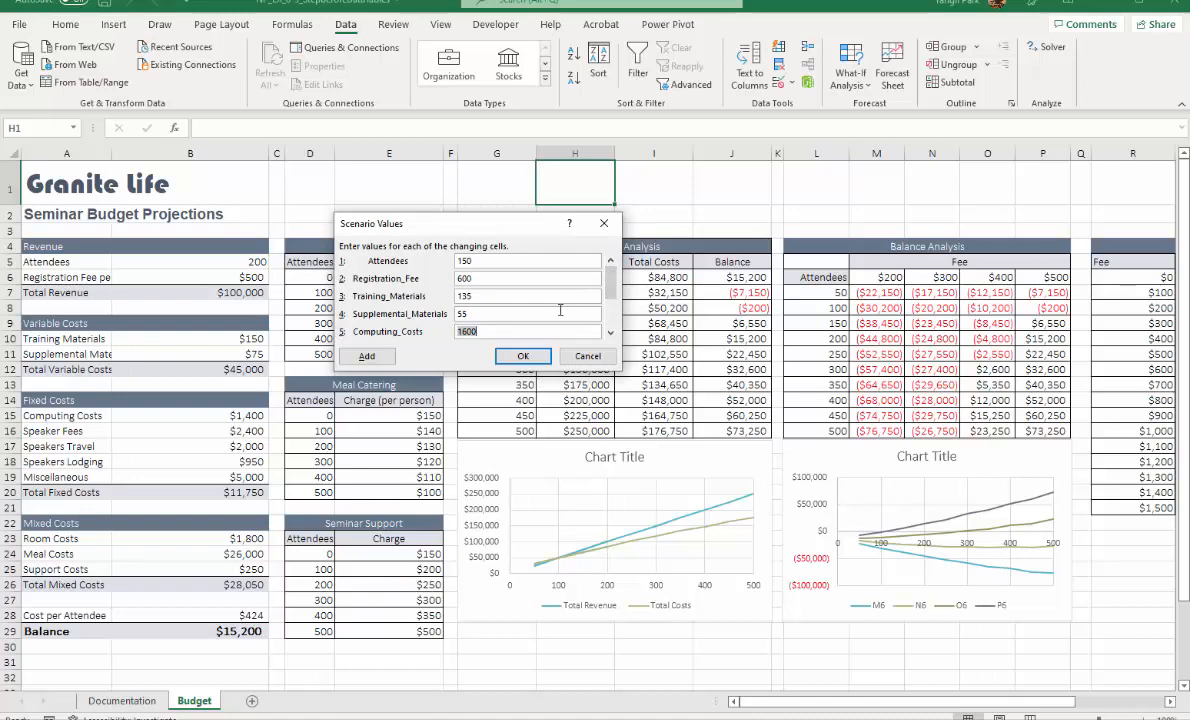
click(520, 355)
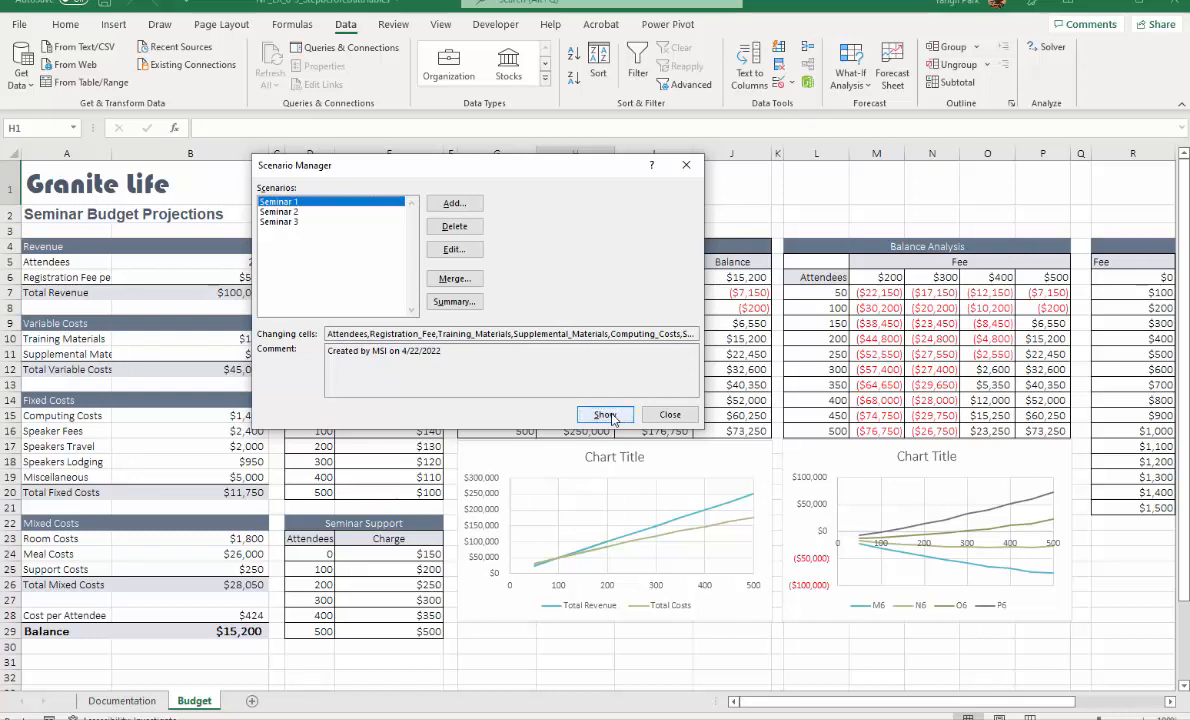
- Create a scenario summary report with cost per attendee (B28) and balance (B29) as result cells, and move its sheet after Budget
drag(421, 156, 582, 131)
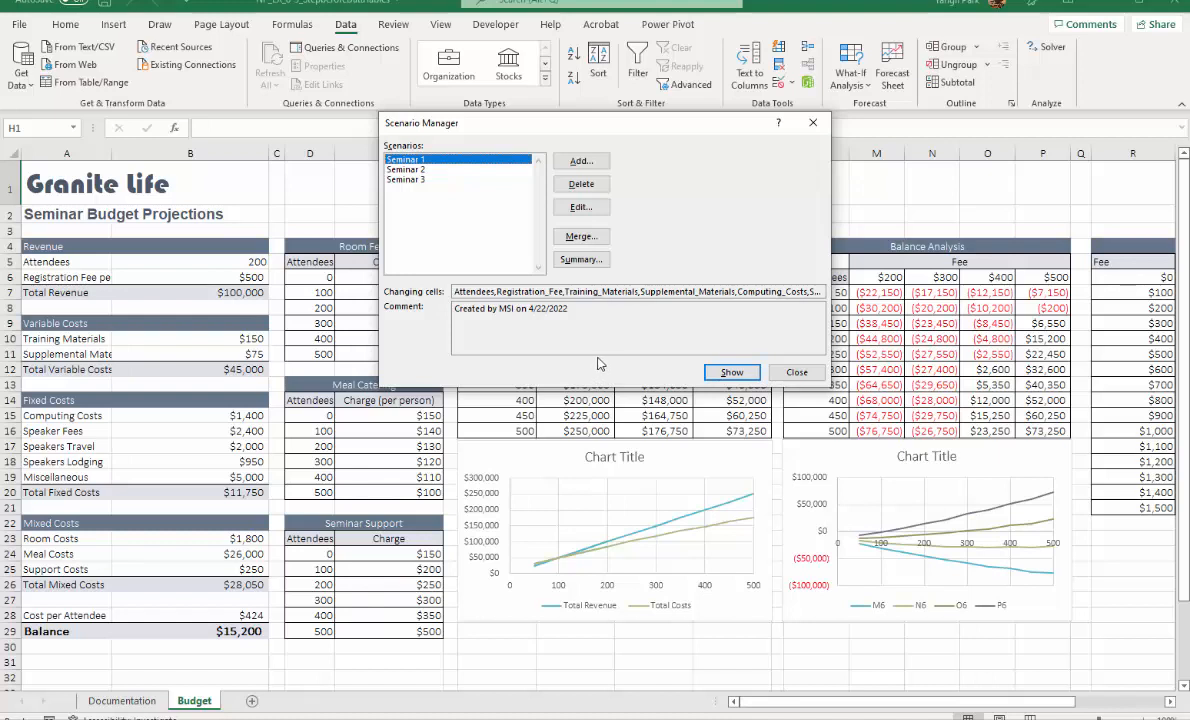
click(580, 260)
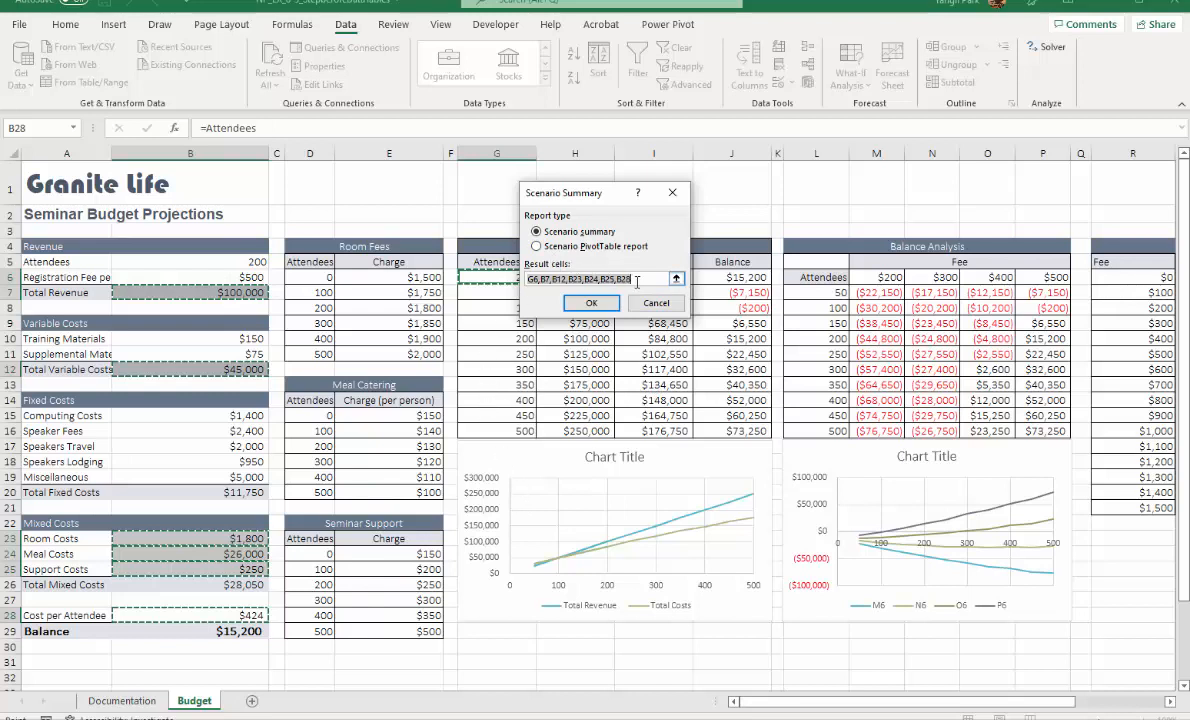
key(BackSpace)
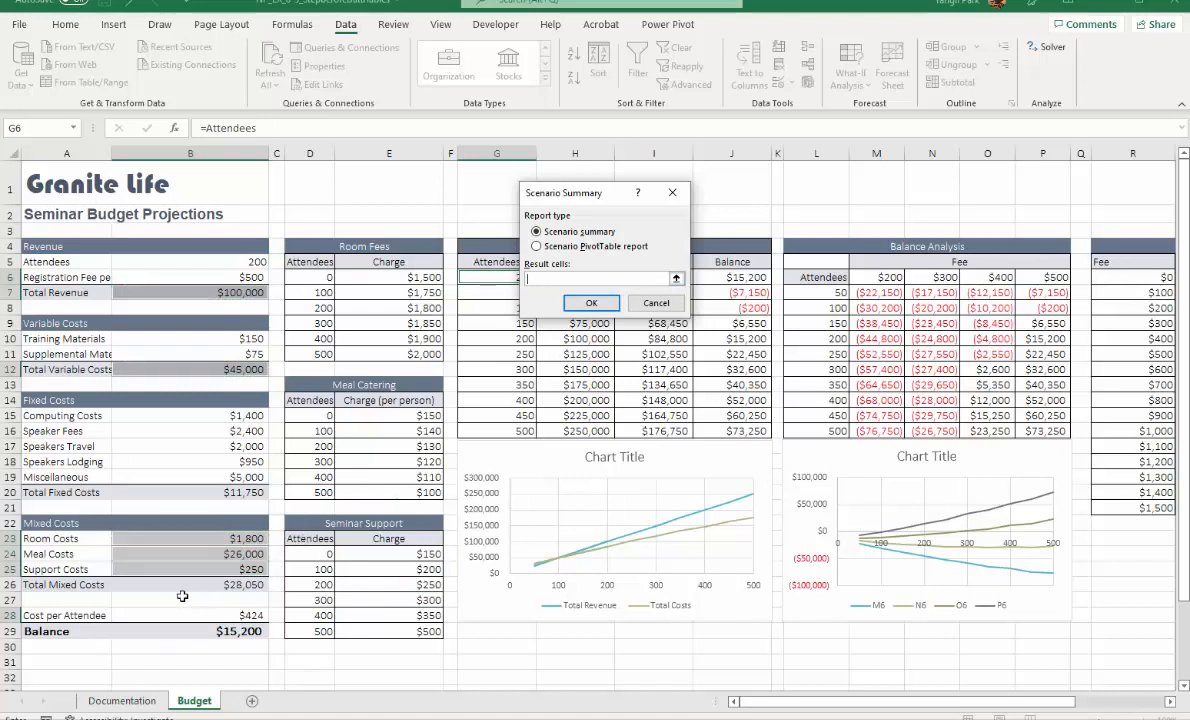
click(158, 615)
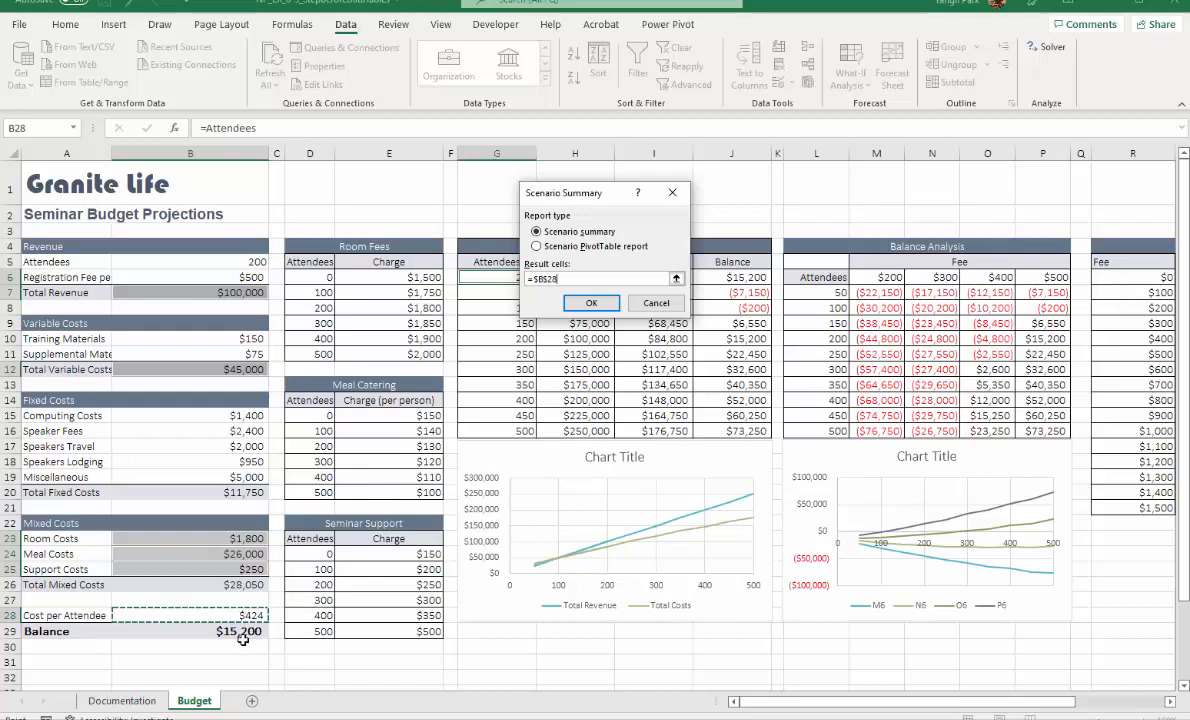
ctrl+click(188, 631)
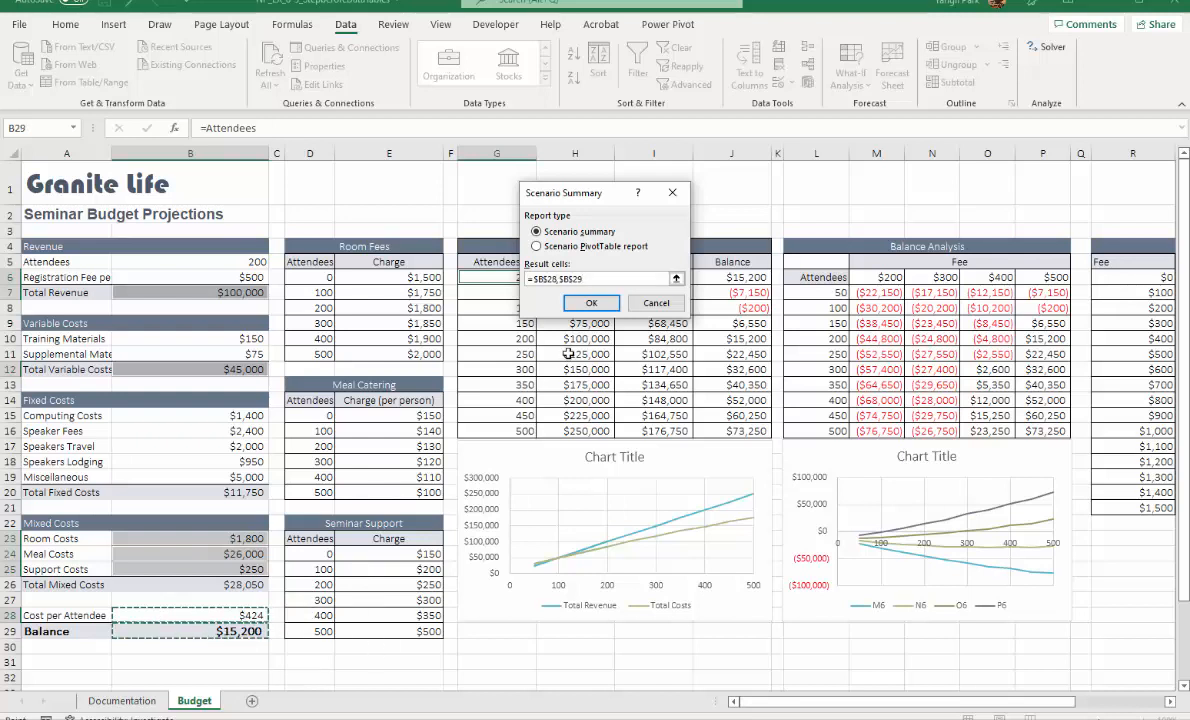
click(588, 302)
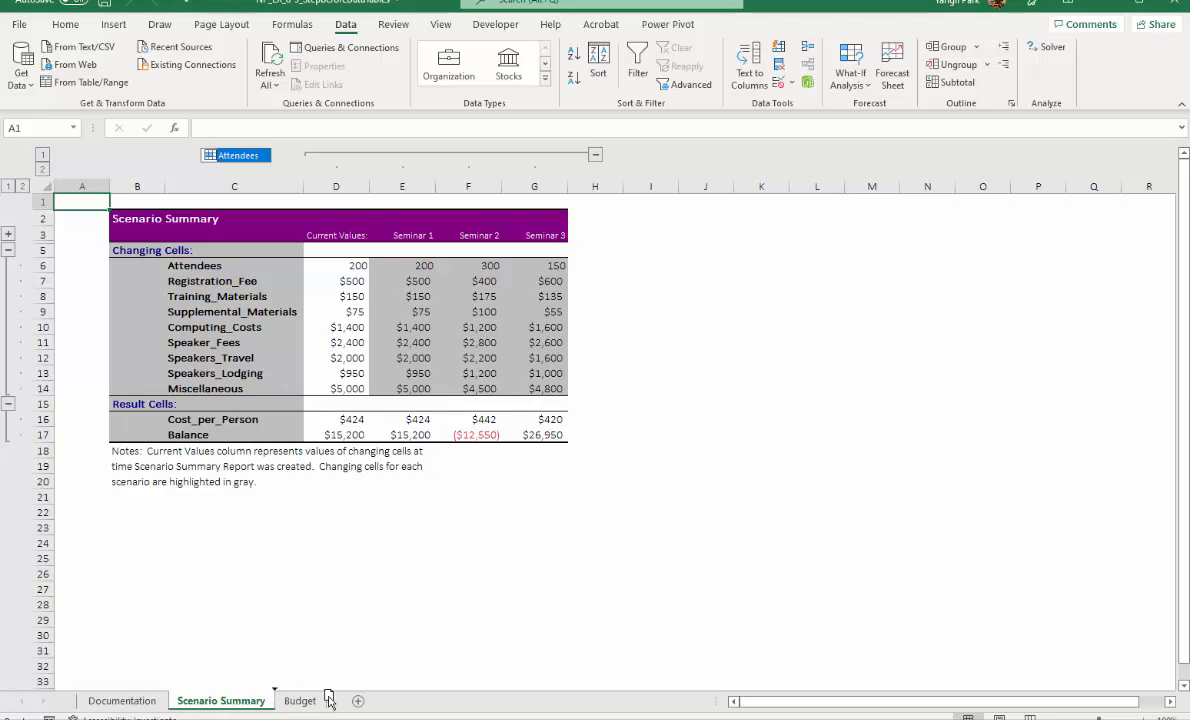
drag(330, 697, 330, 698)
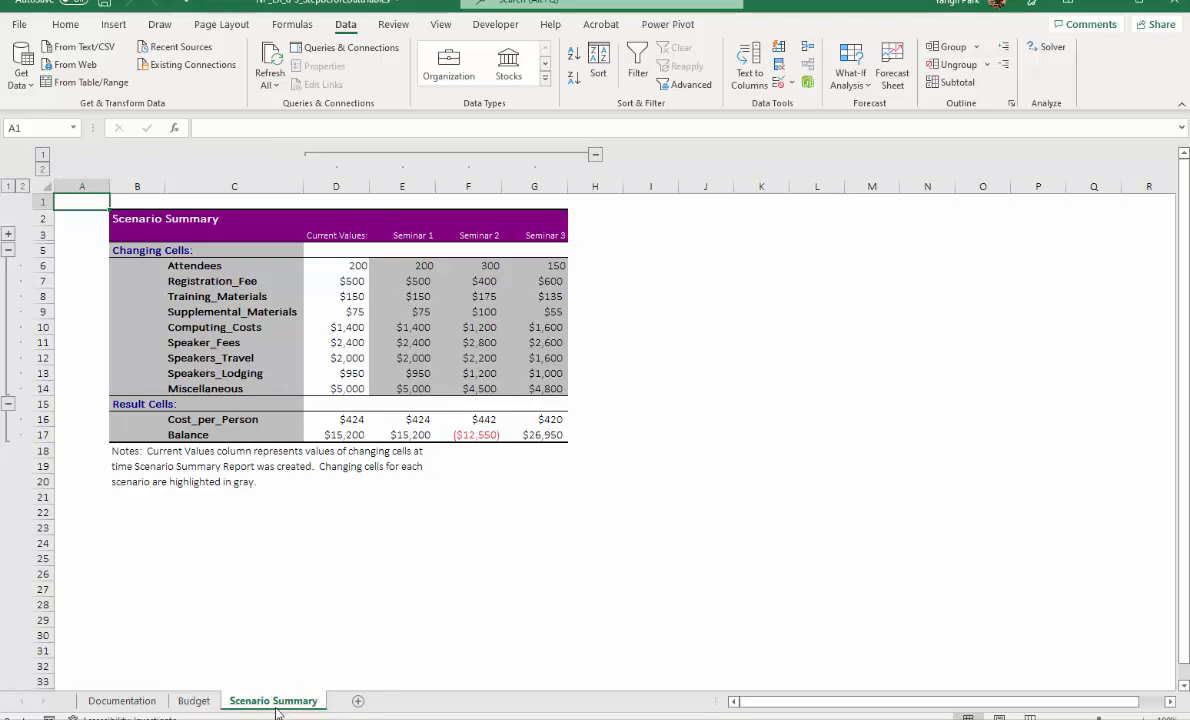
- Compare the attendees, cost per person and balance of the three seminars in the scenario summary
click(347, 272)
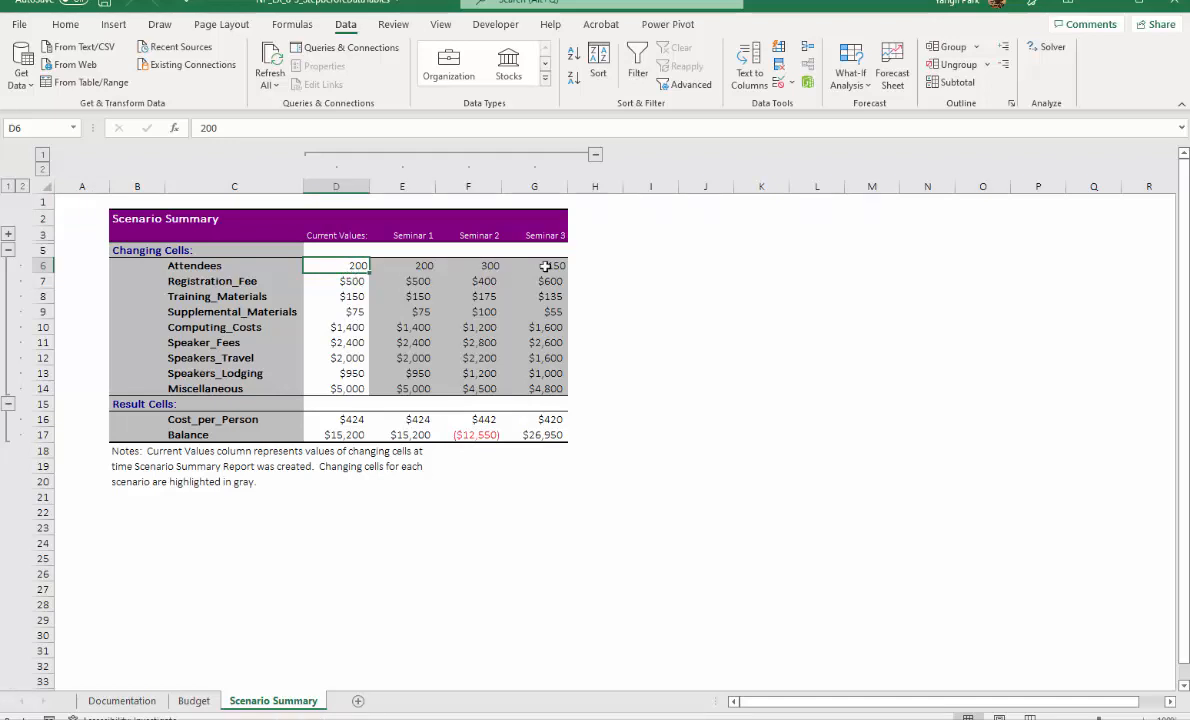
drag(424, 268, 545, 268)
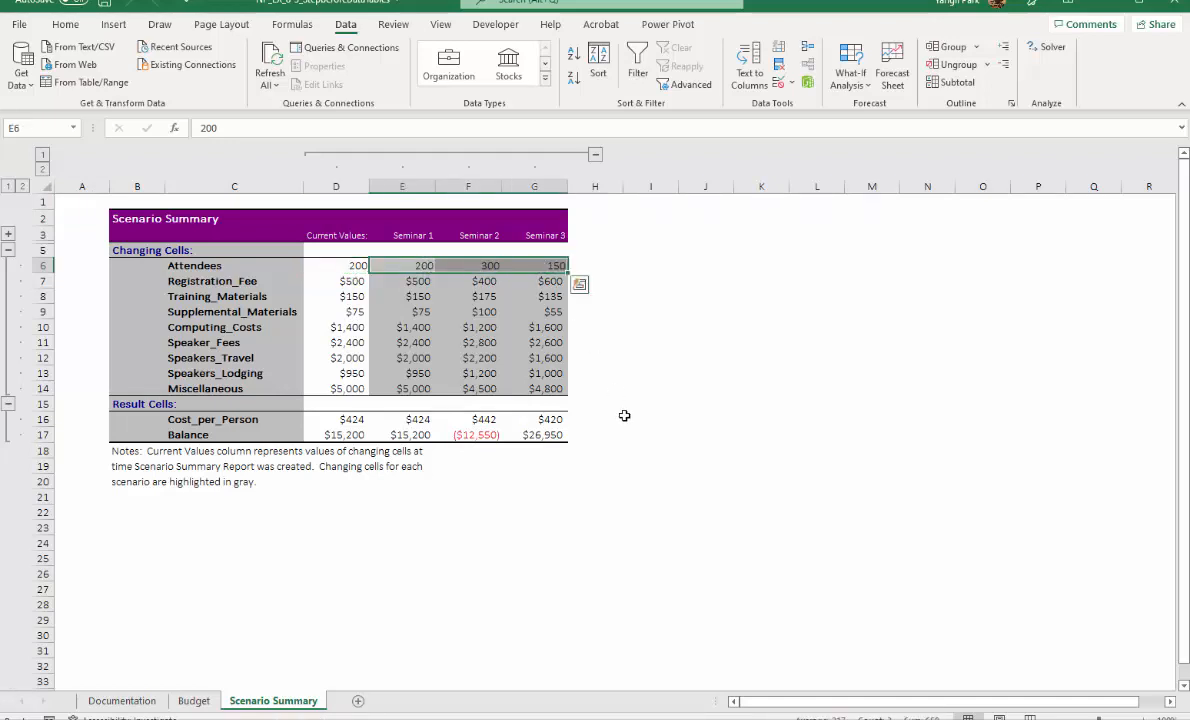
click(430, 421)
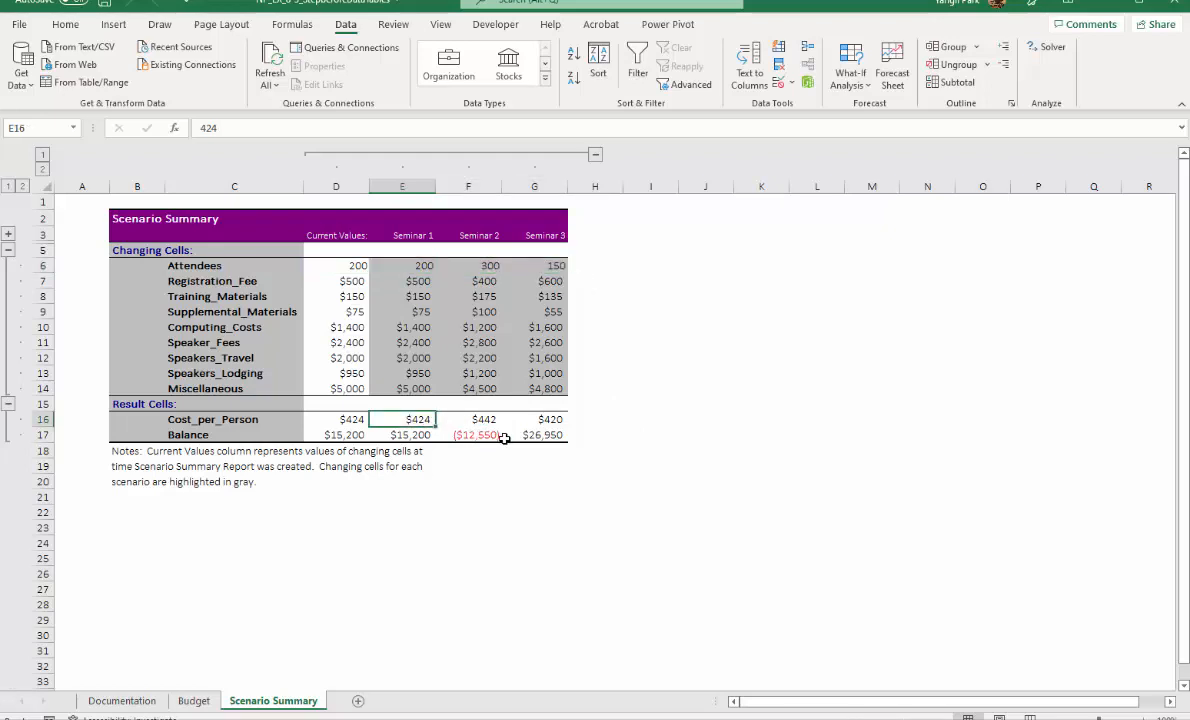
click(541, 440)
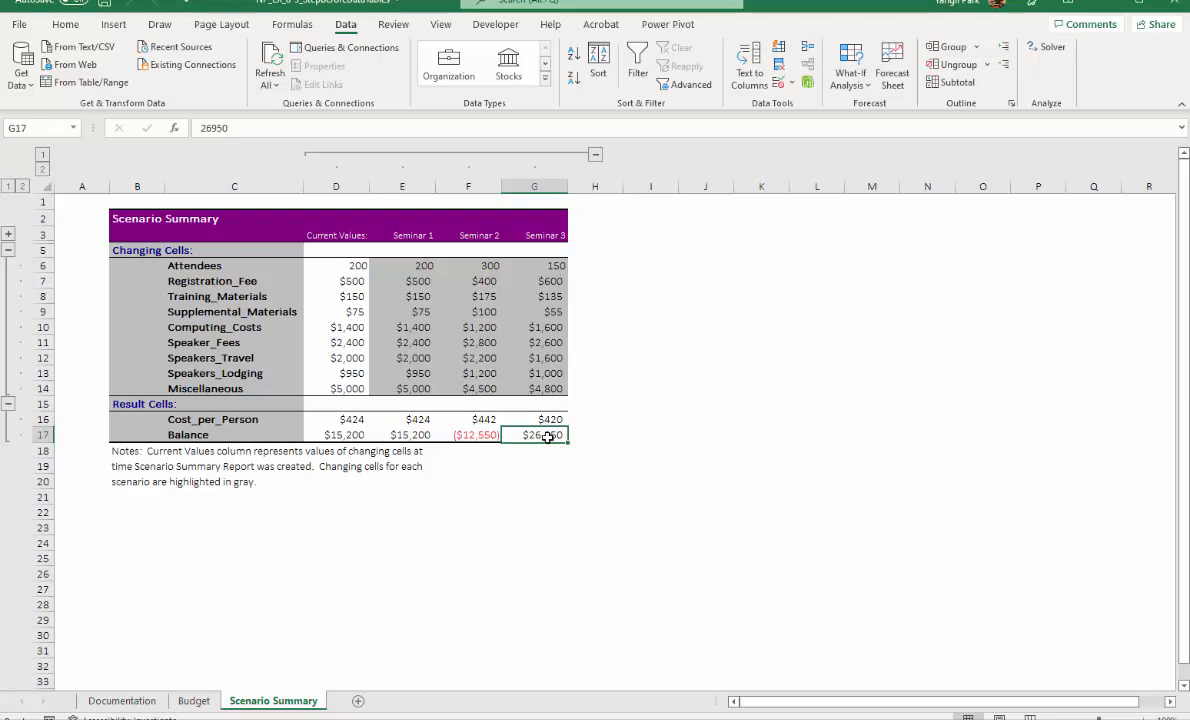
click(489, 266)
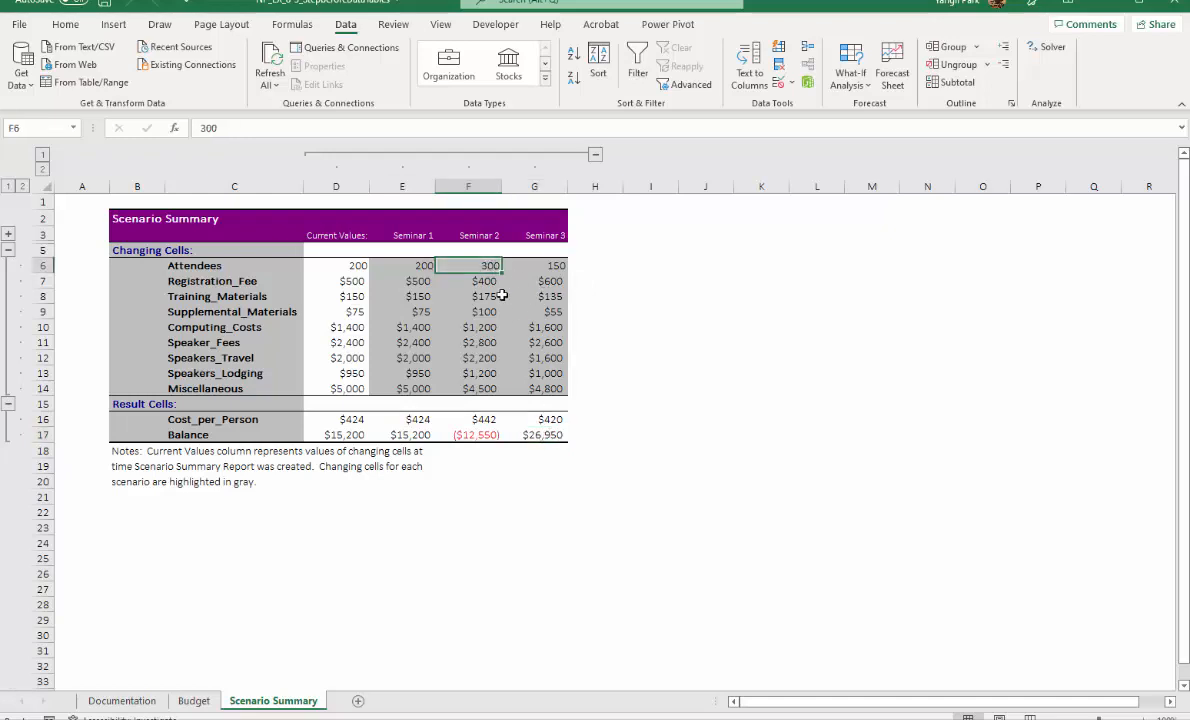
click(486, 437)
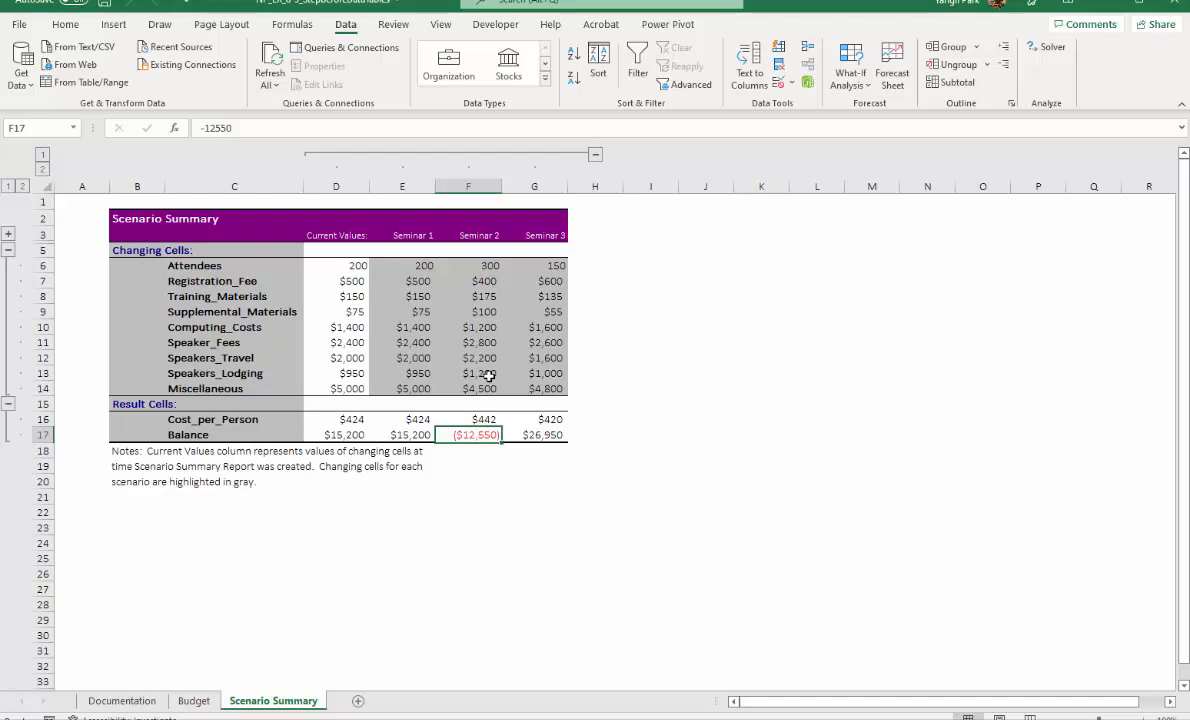
click(460, 417)
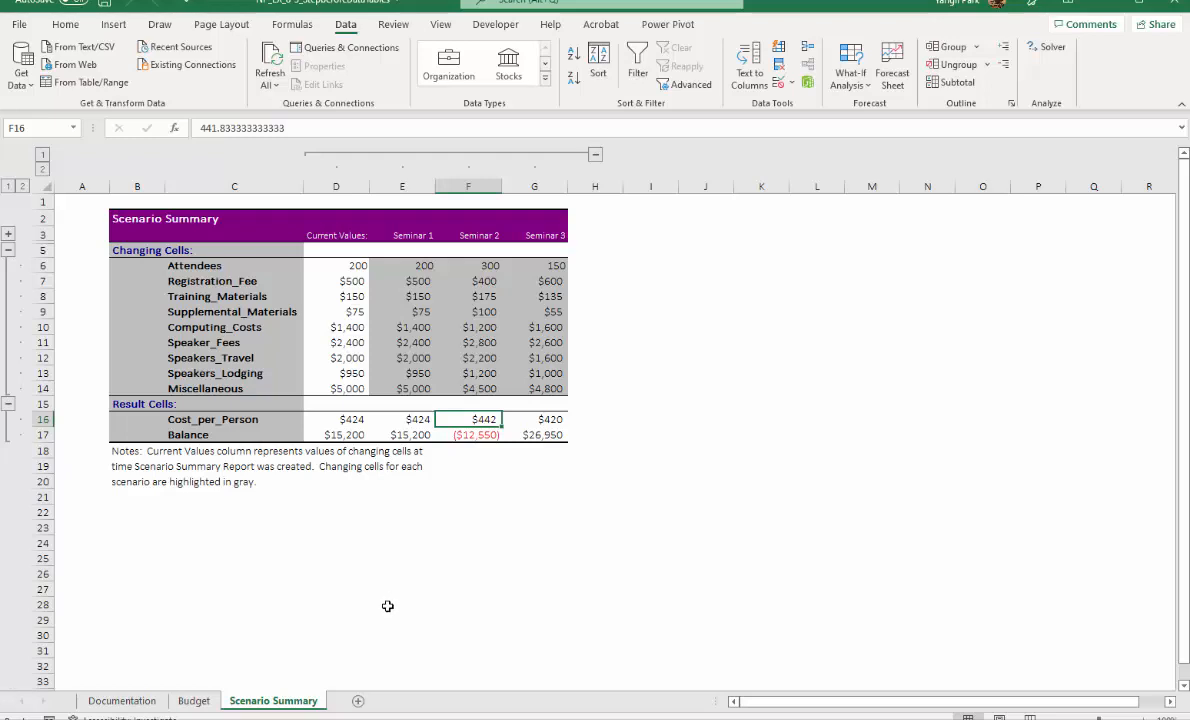
- Apply the Seminar 3 scenario to the Budget sheet and close the Scenario Manager
click(193, 702)
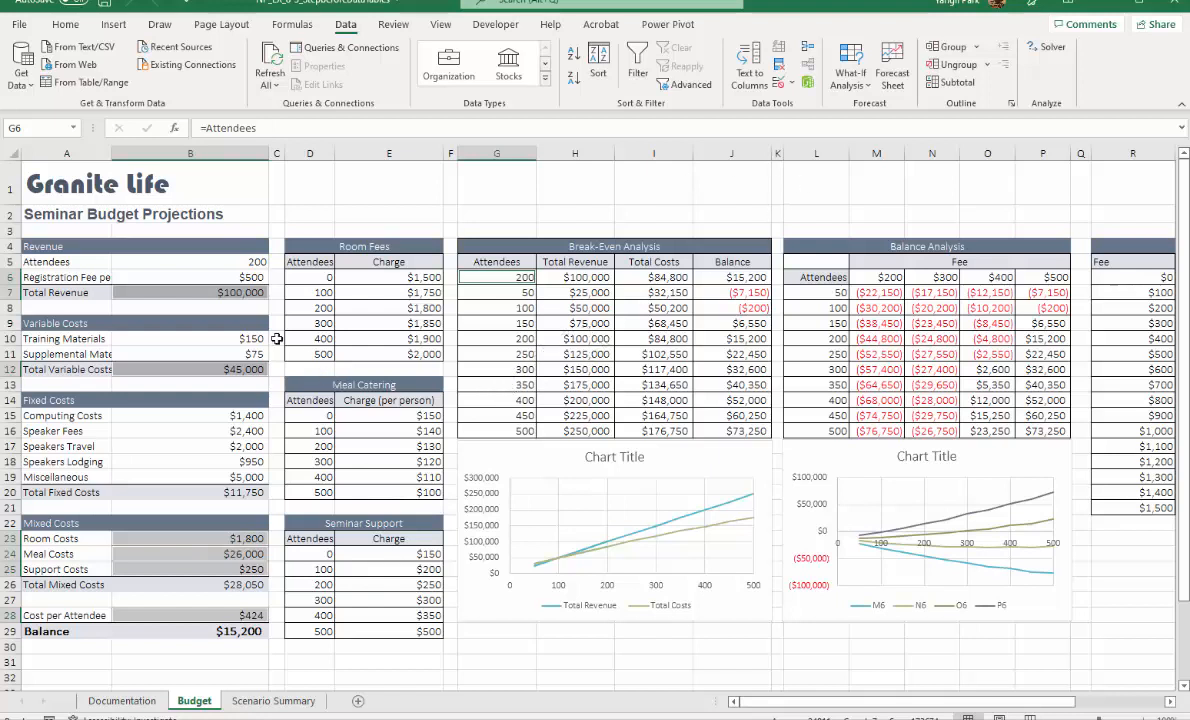
click(226, 280)
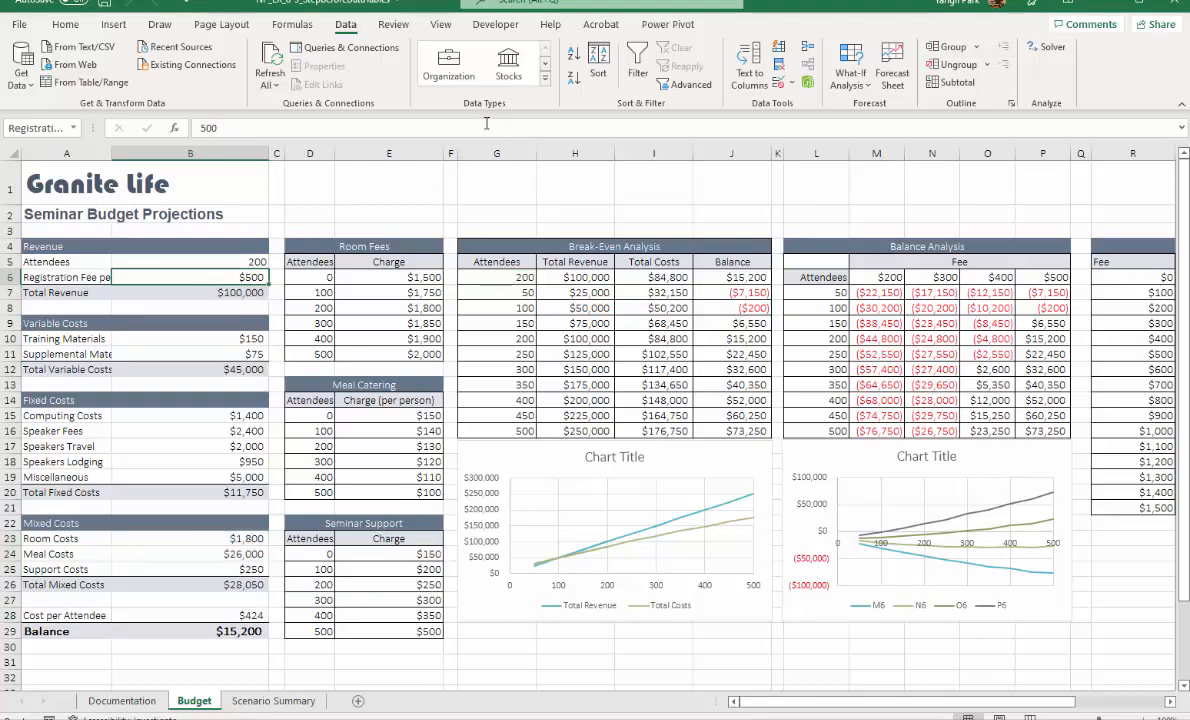
click(851, 70)
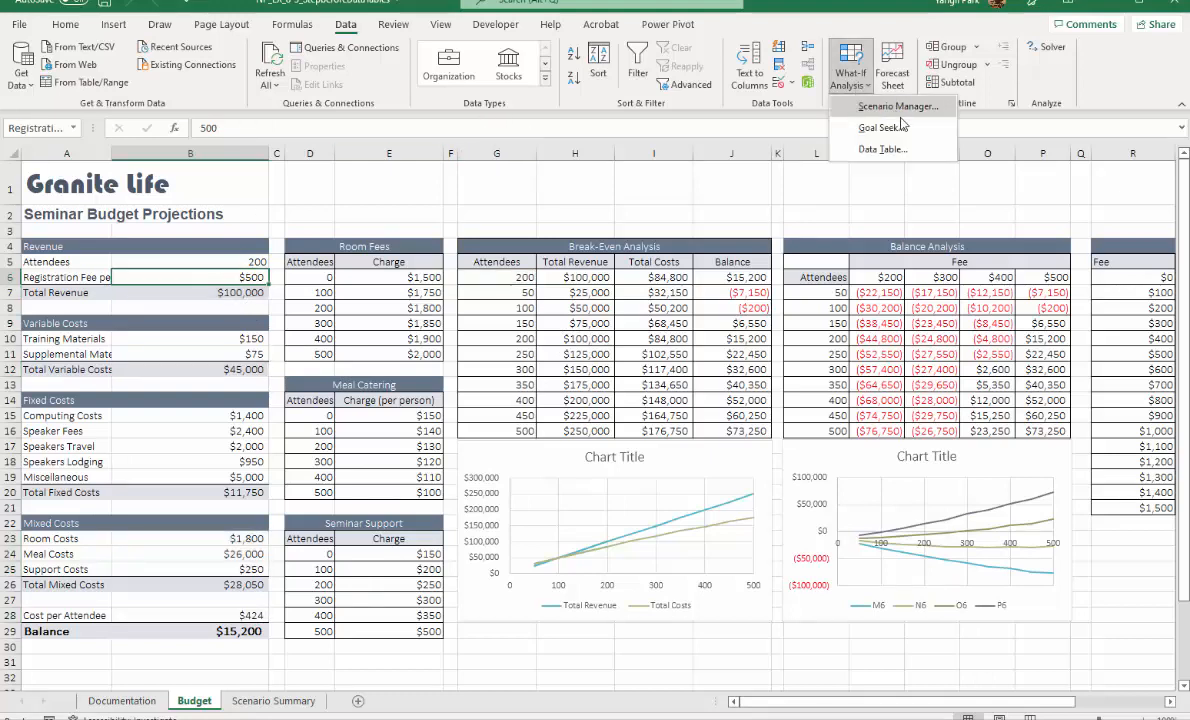
click(862, 113)
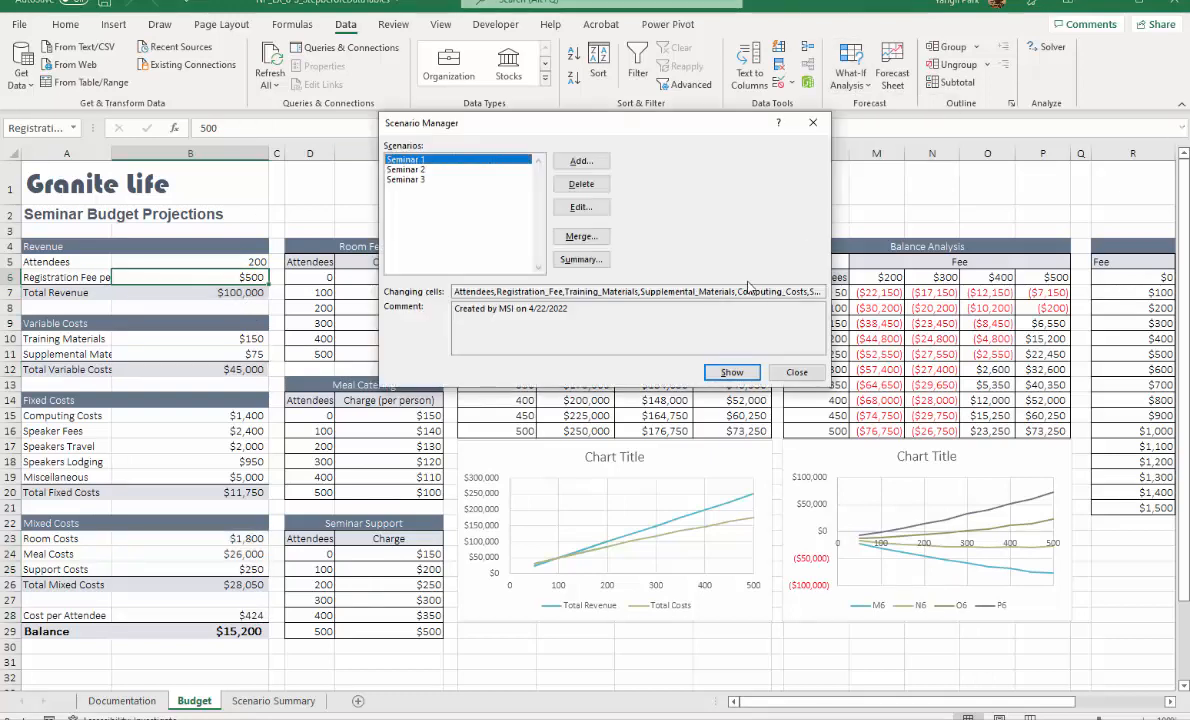
click(432, 182)
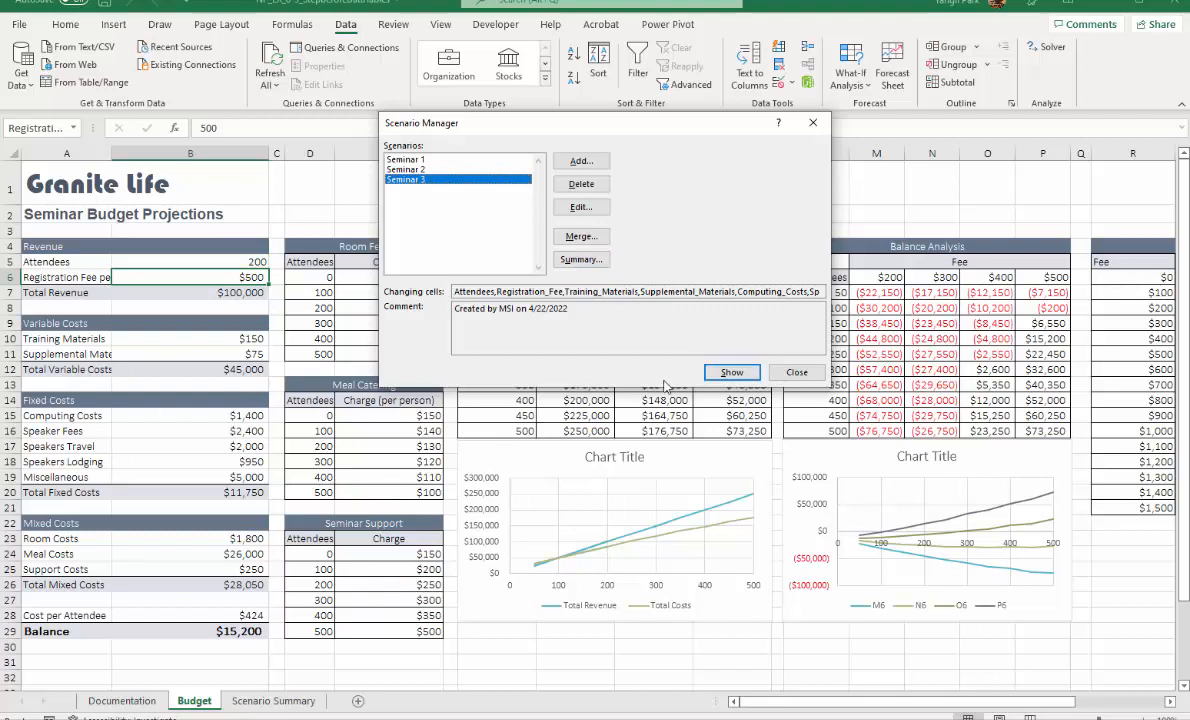
click(733, 374)
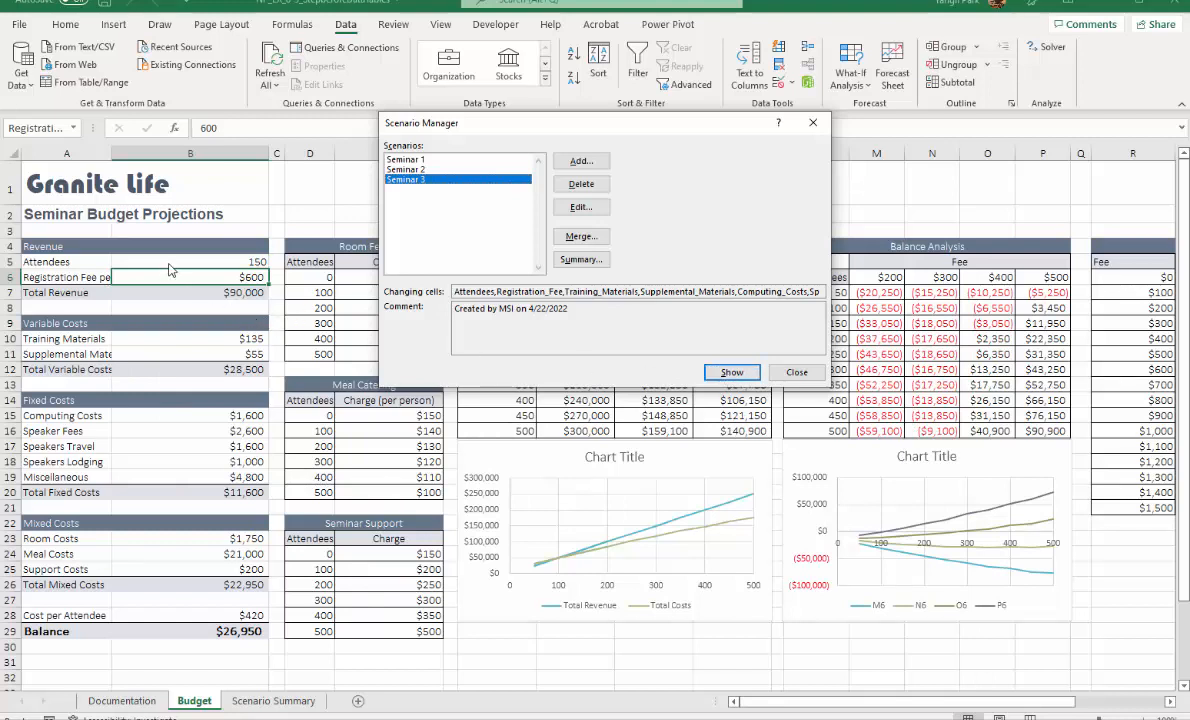
click(790, 373)
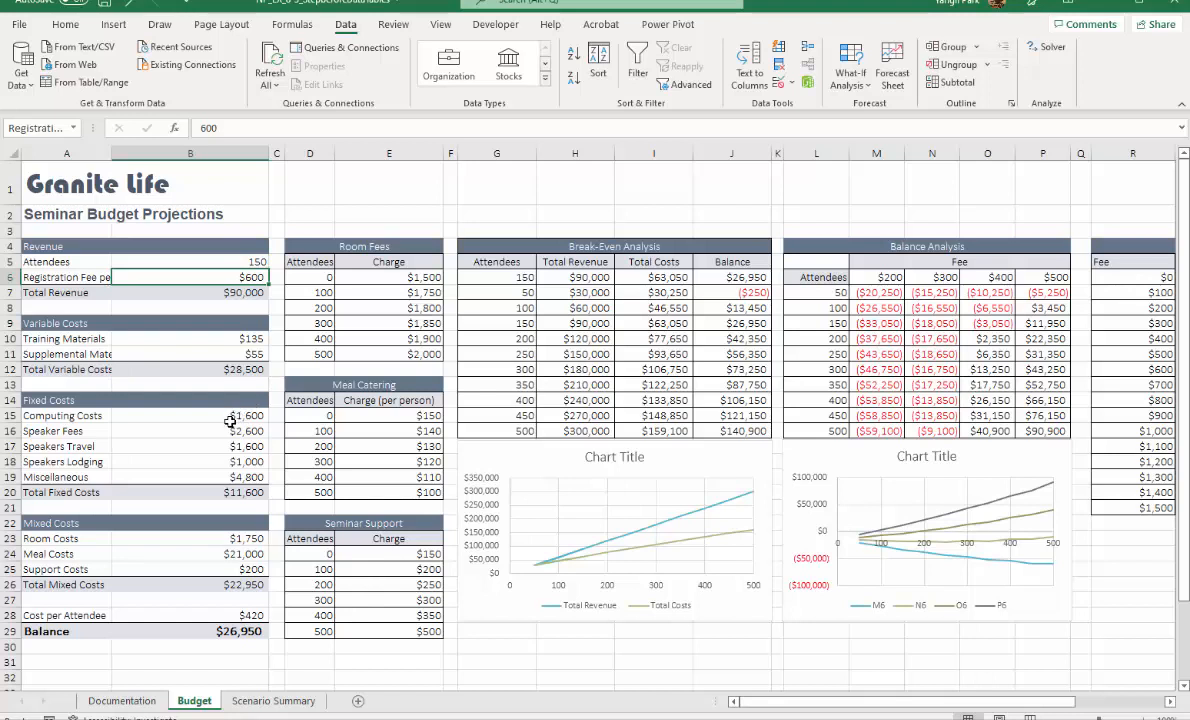
- Replace the Attendees value in B5 of the Budget sheet with the formula =1000*EXP(-Registration_Fee/500)
click(214, 262)
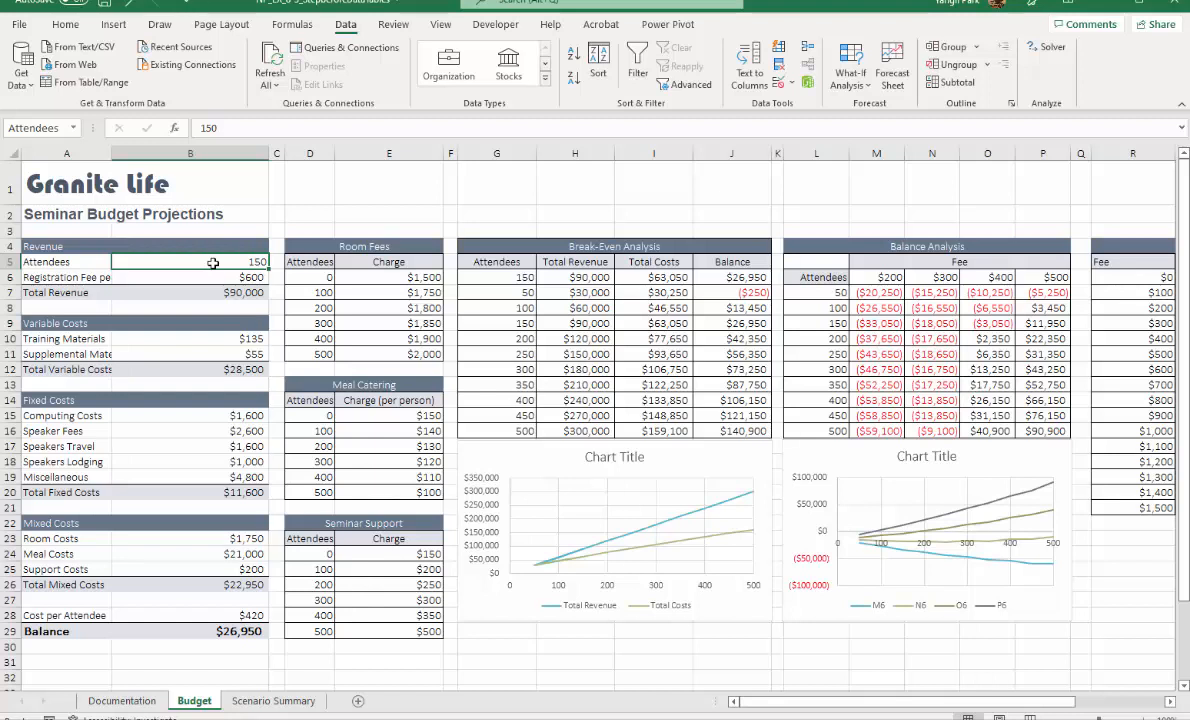
text(=)
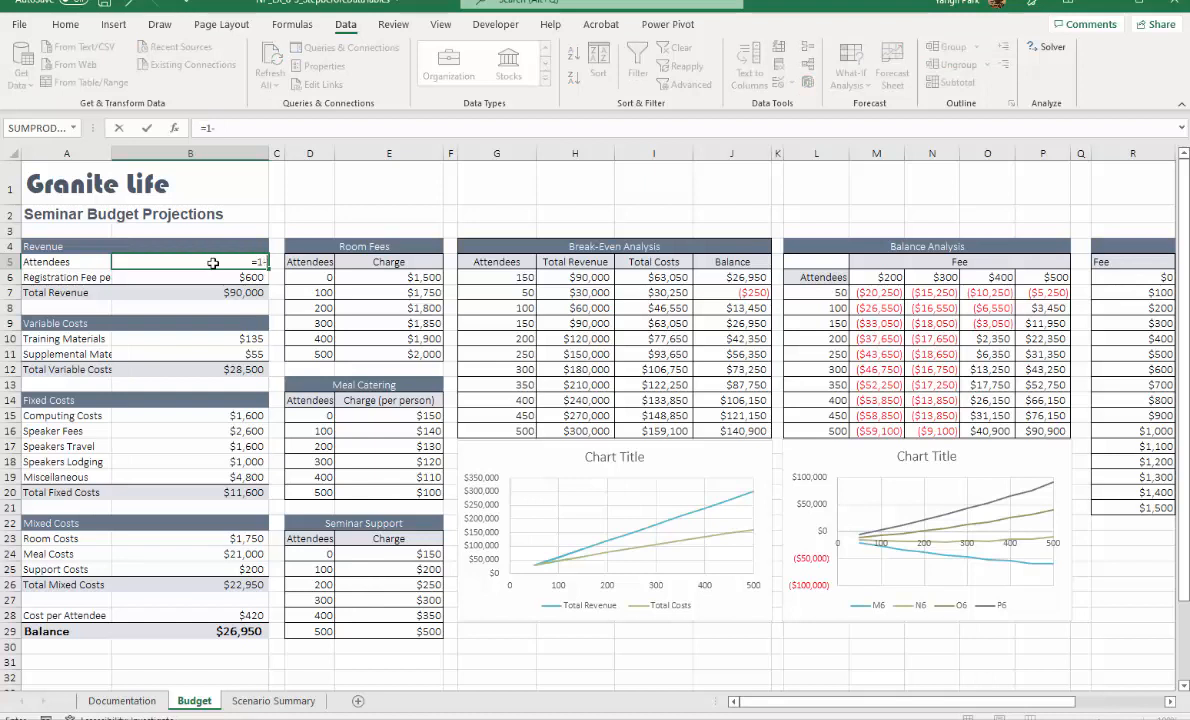
text(1000)
text(*EXP()
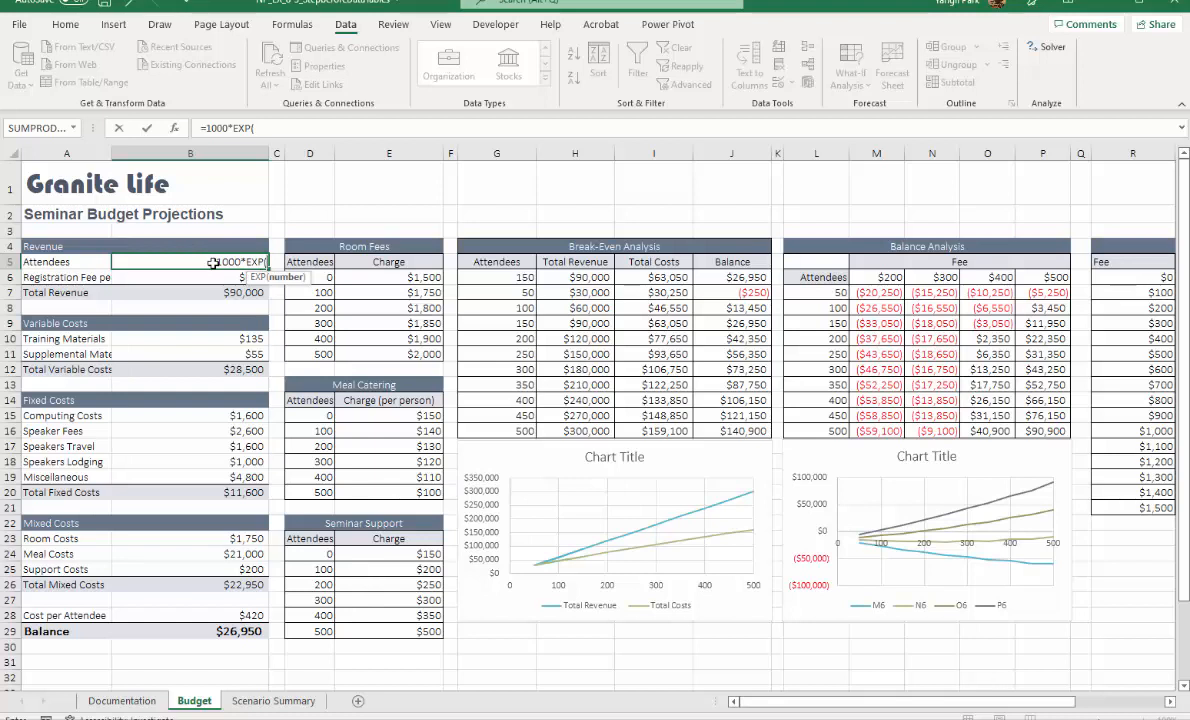
text(-)
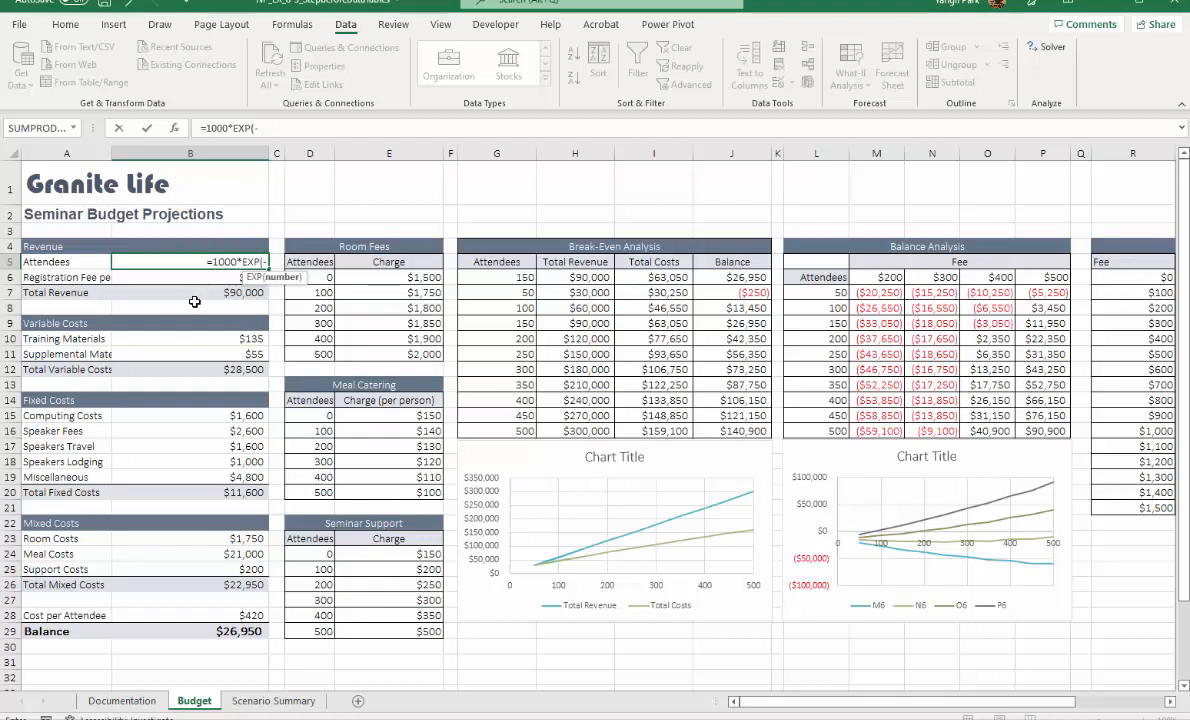
click(149, 277)
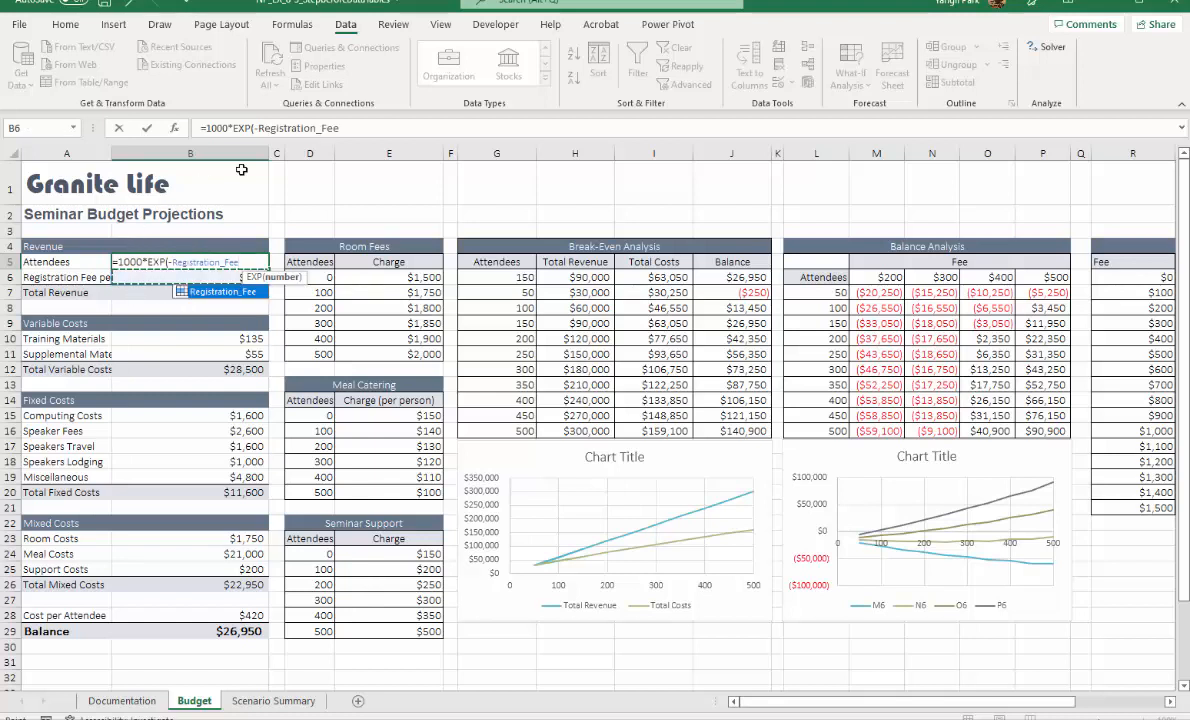
click(358, 127)
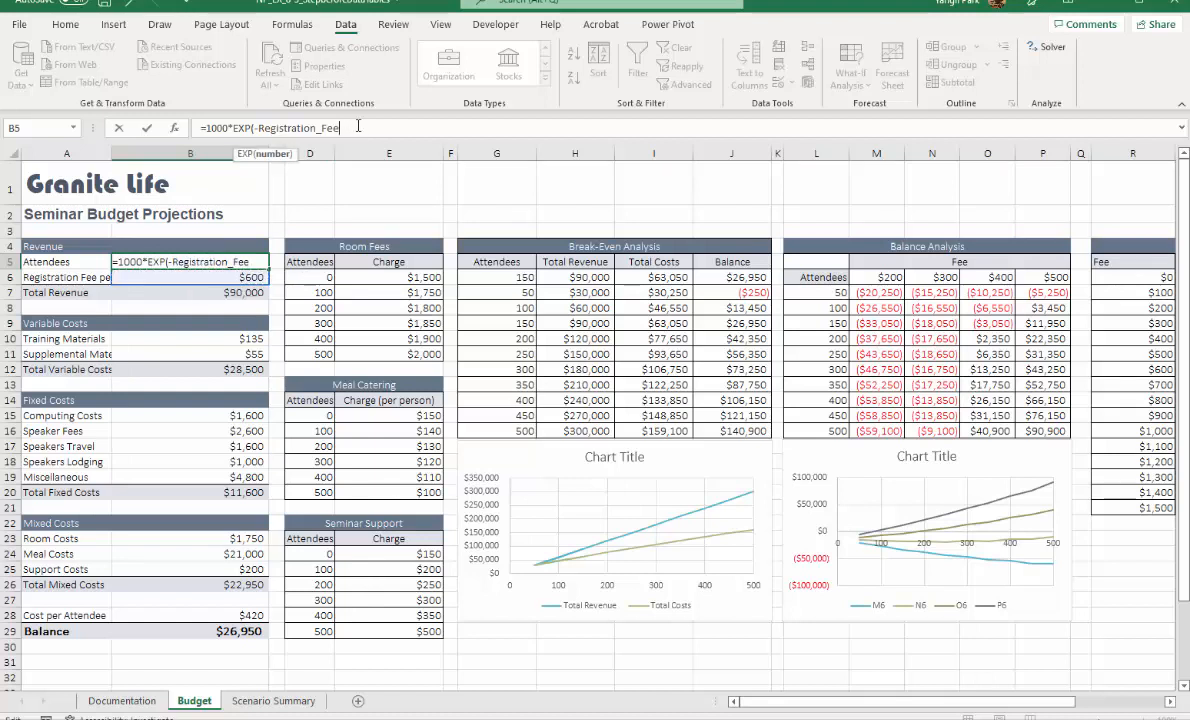
text(/500)))
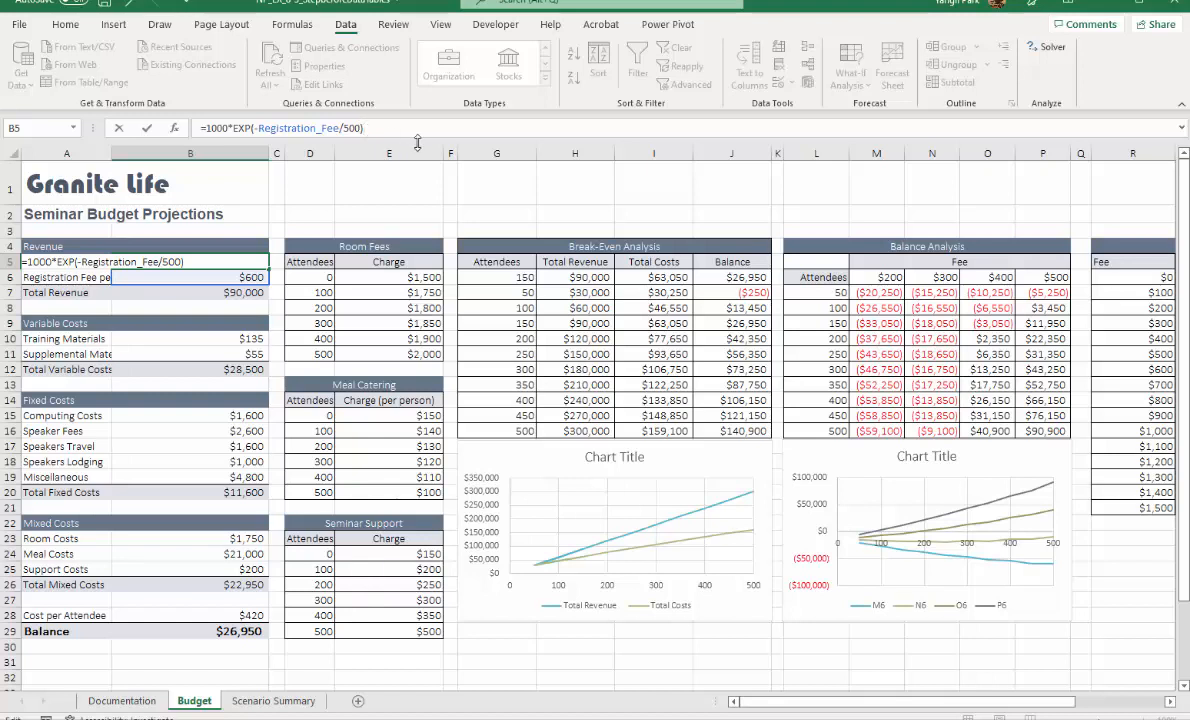
key(Return)
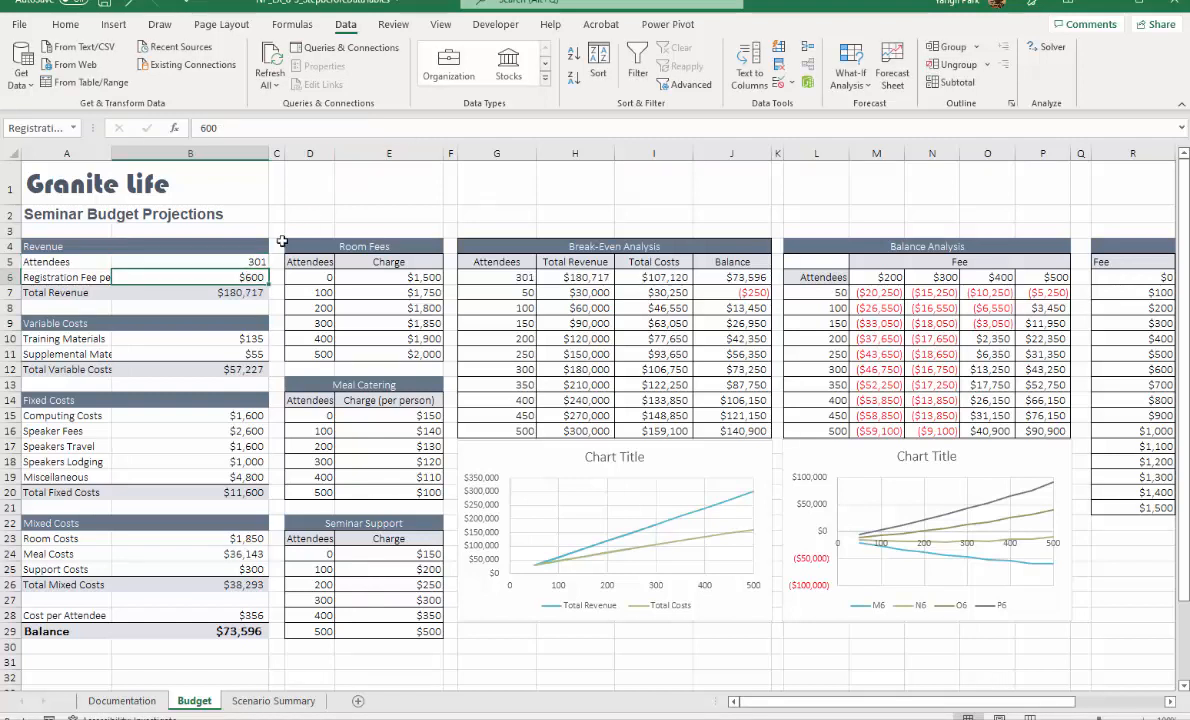
click(232, 258)
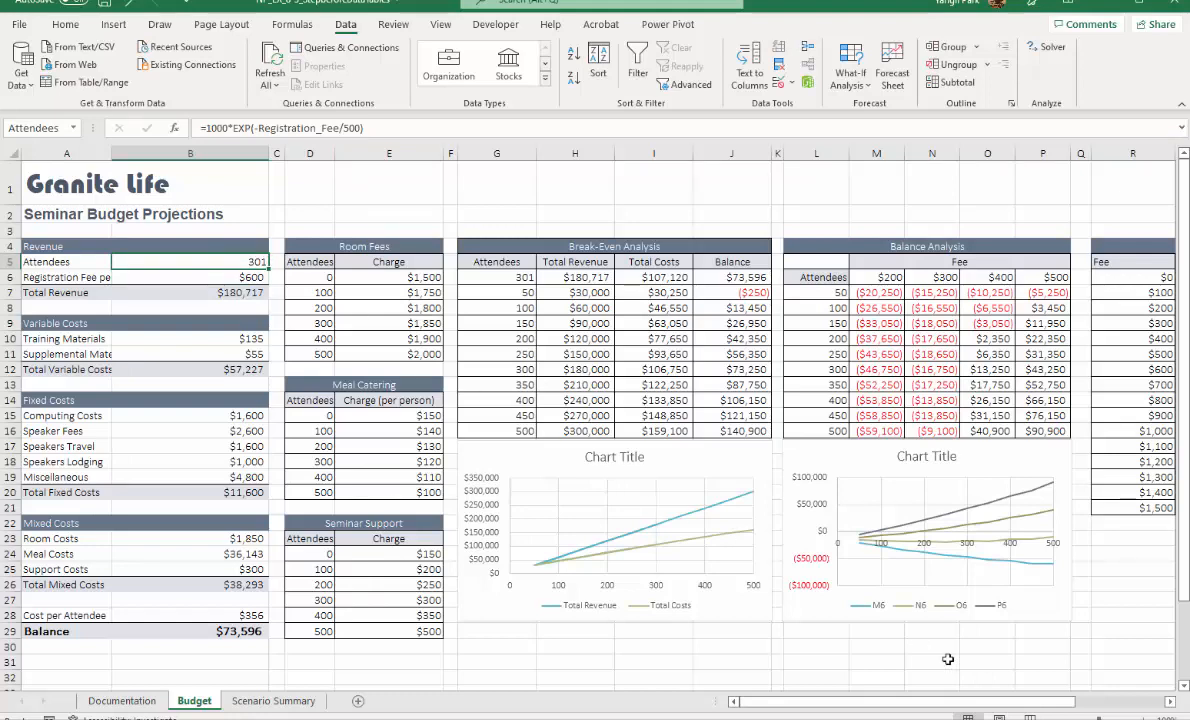
- Examine the Effect of the Registration Fee on Attendance table and the attendance formula in S6, and compare it with Attendees in B5
drag(1054, 701, 1137, 692)
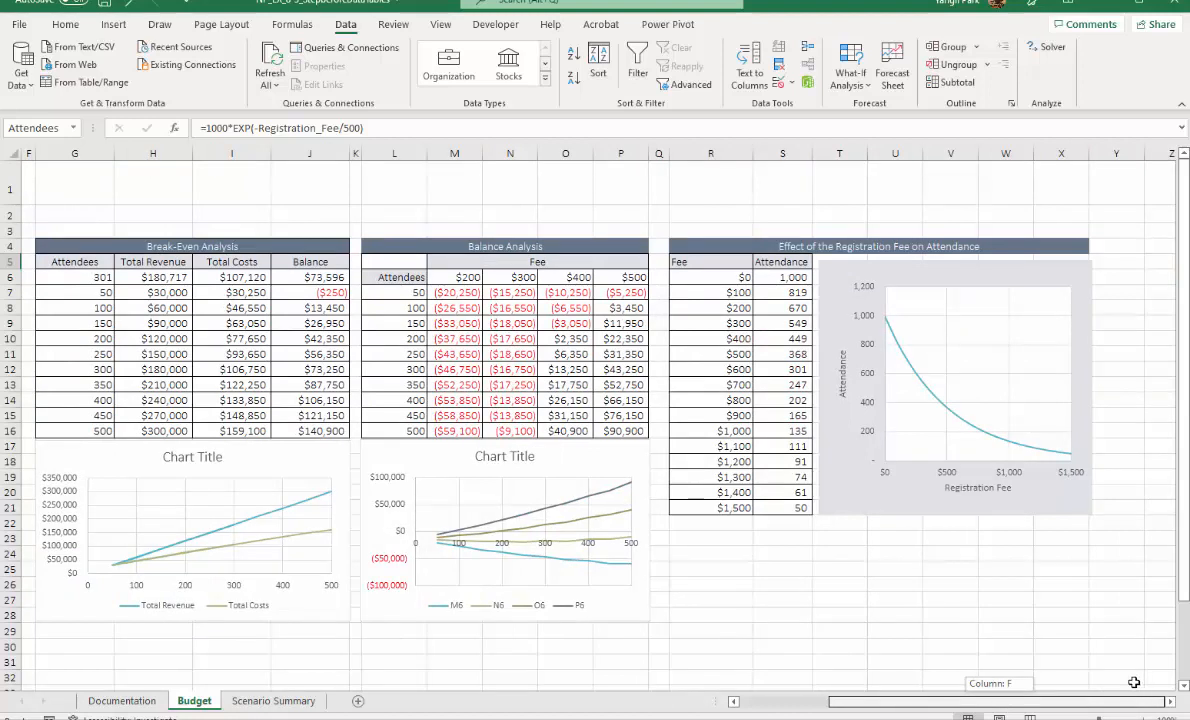
click(799, 279)
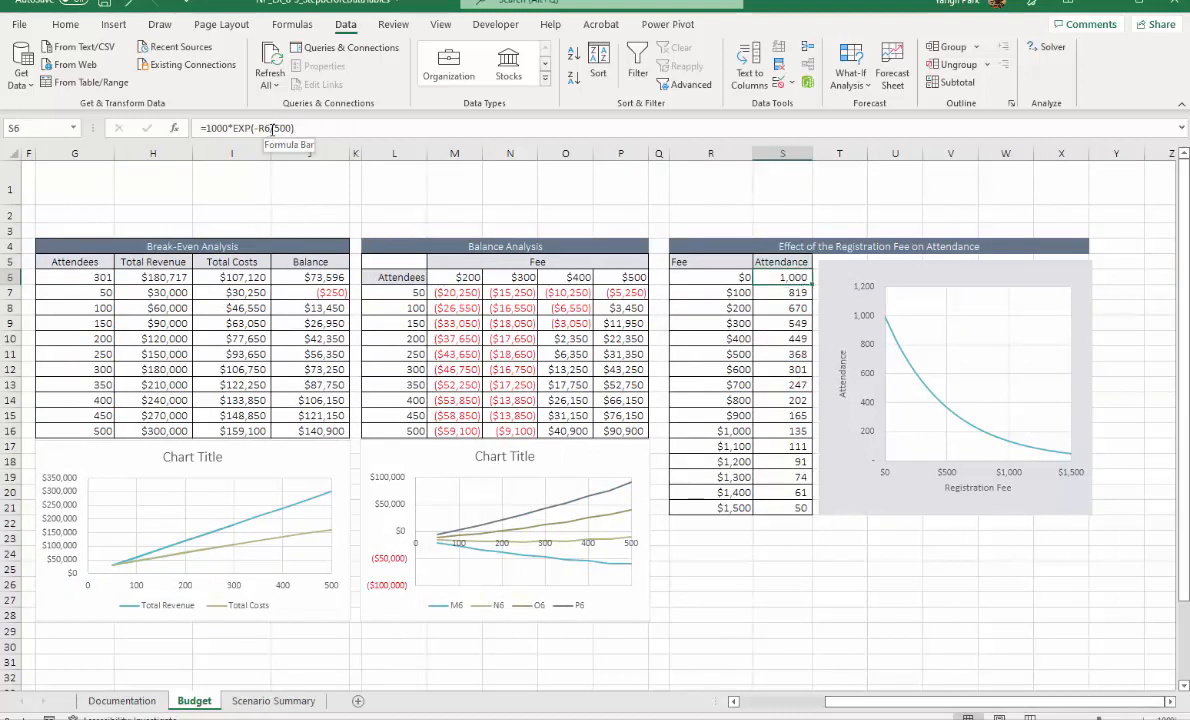
drag(272, 128, 309, 130)
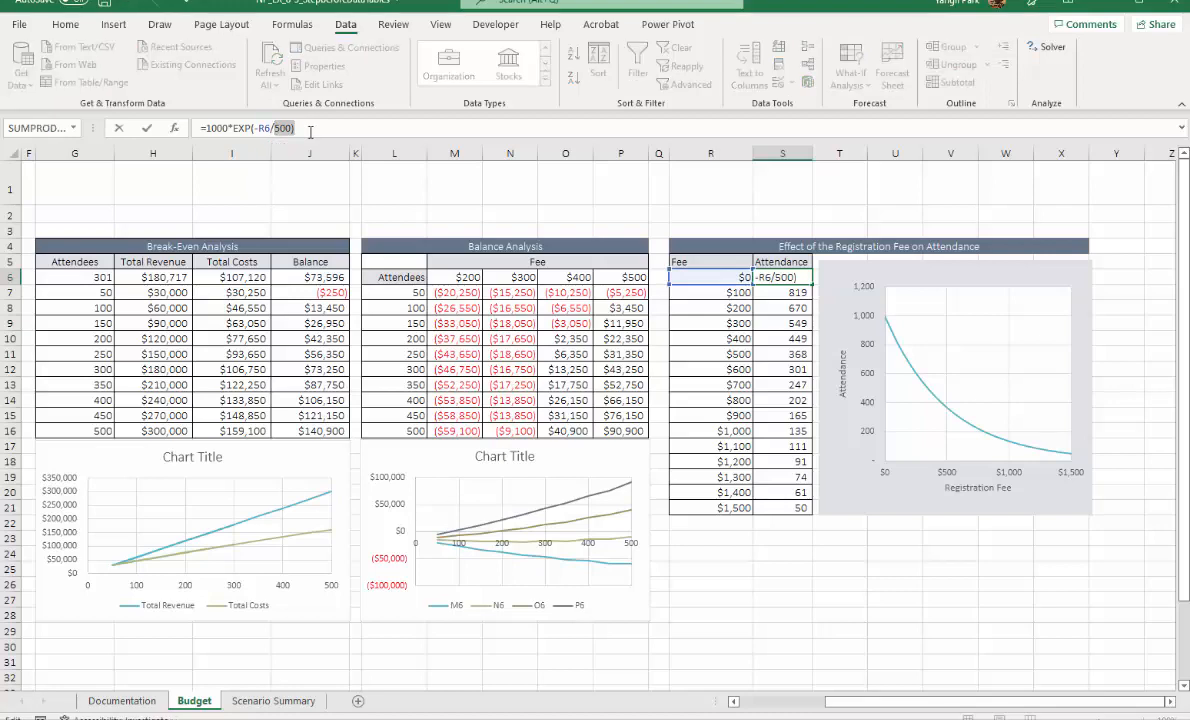
key(Escape)
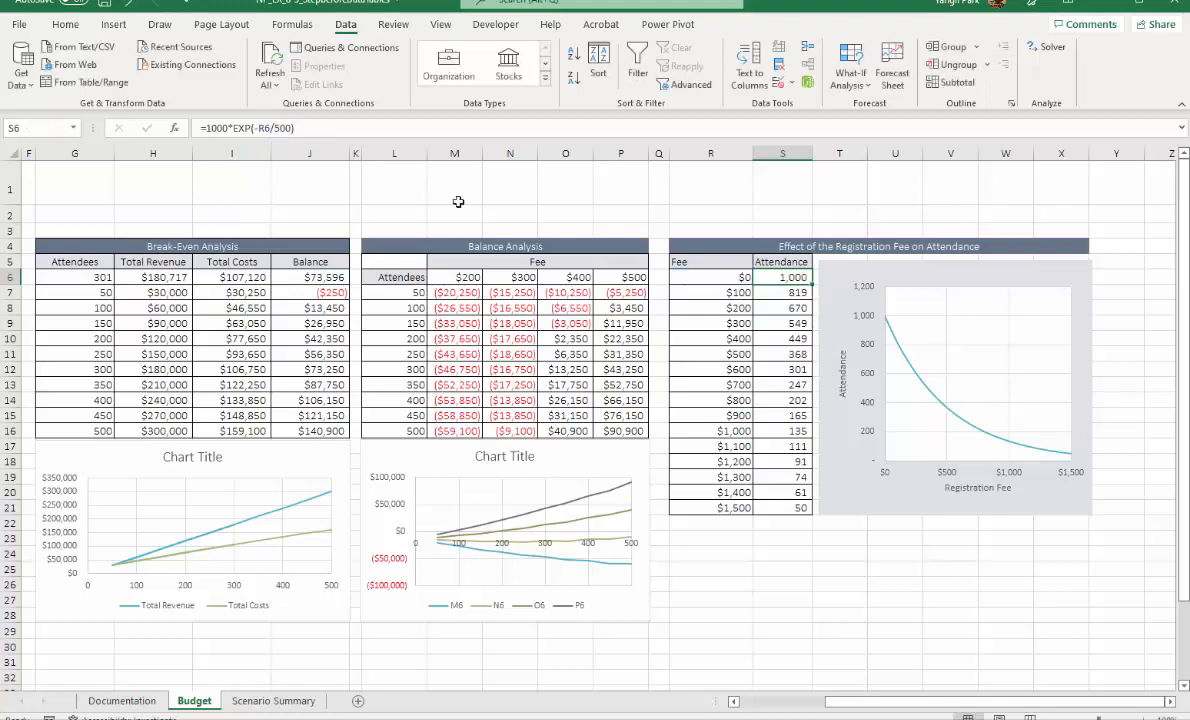
click(765, 705)
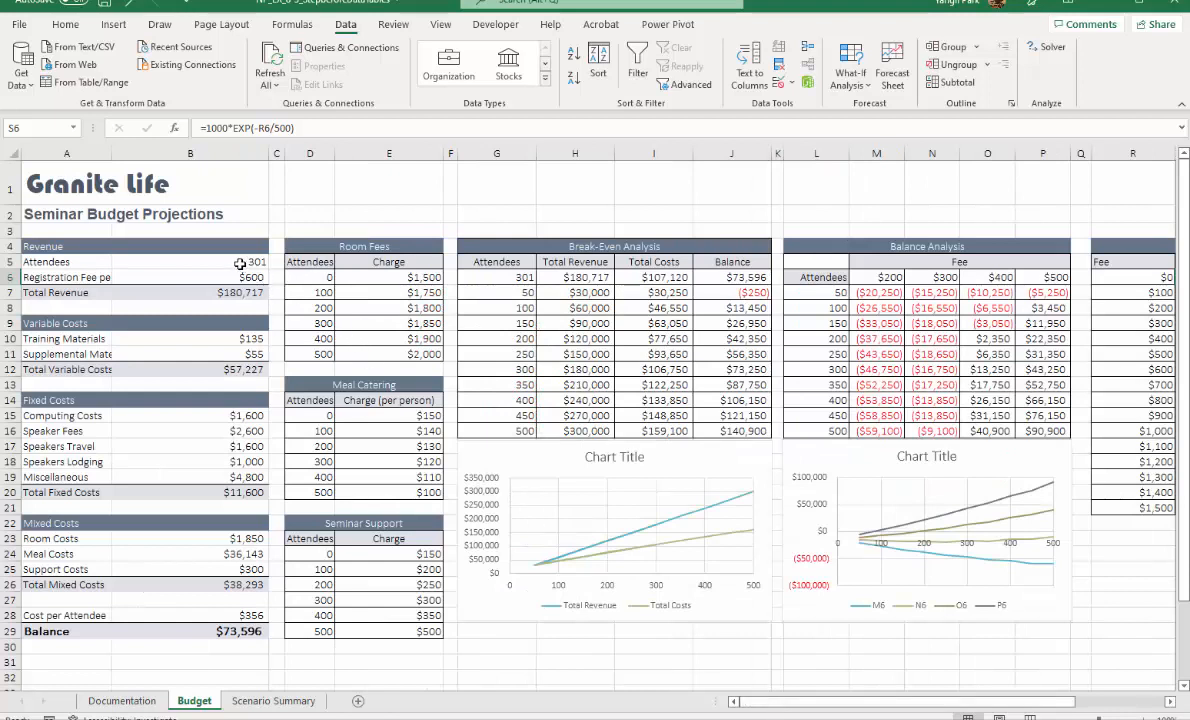
click(240, 263)
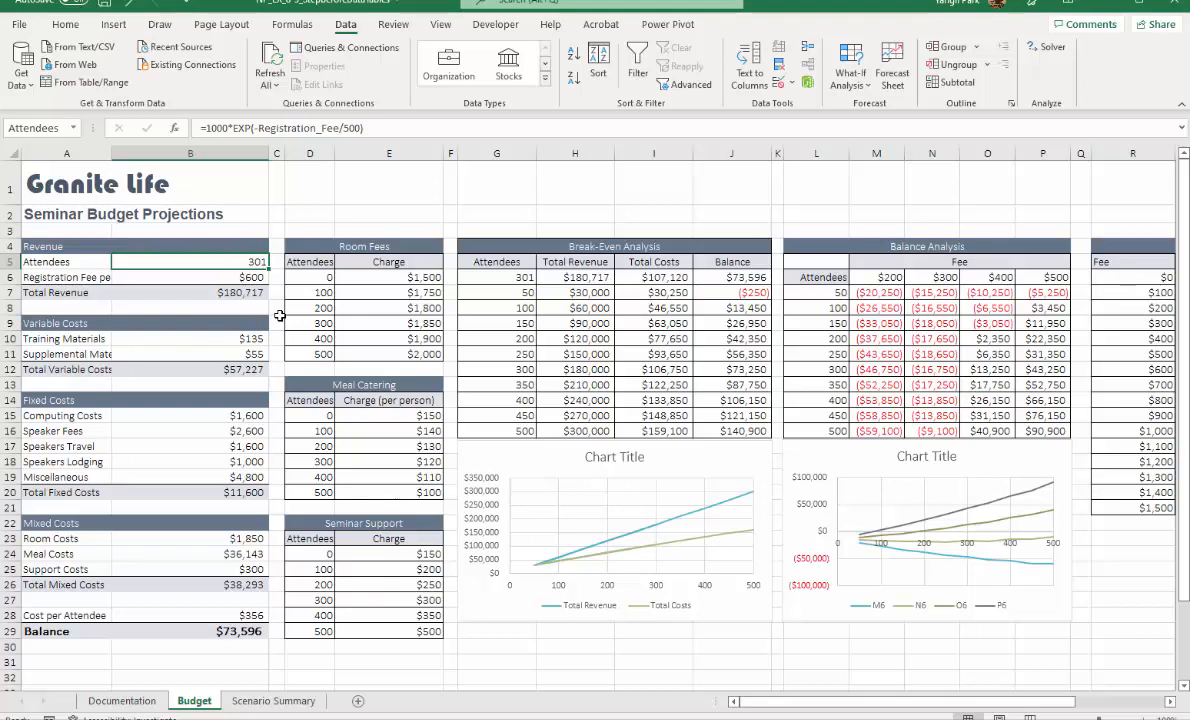
- Set up Solver to maximize the balance in B29 by changing the registration fee in B6
click(1041, 55)
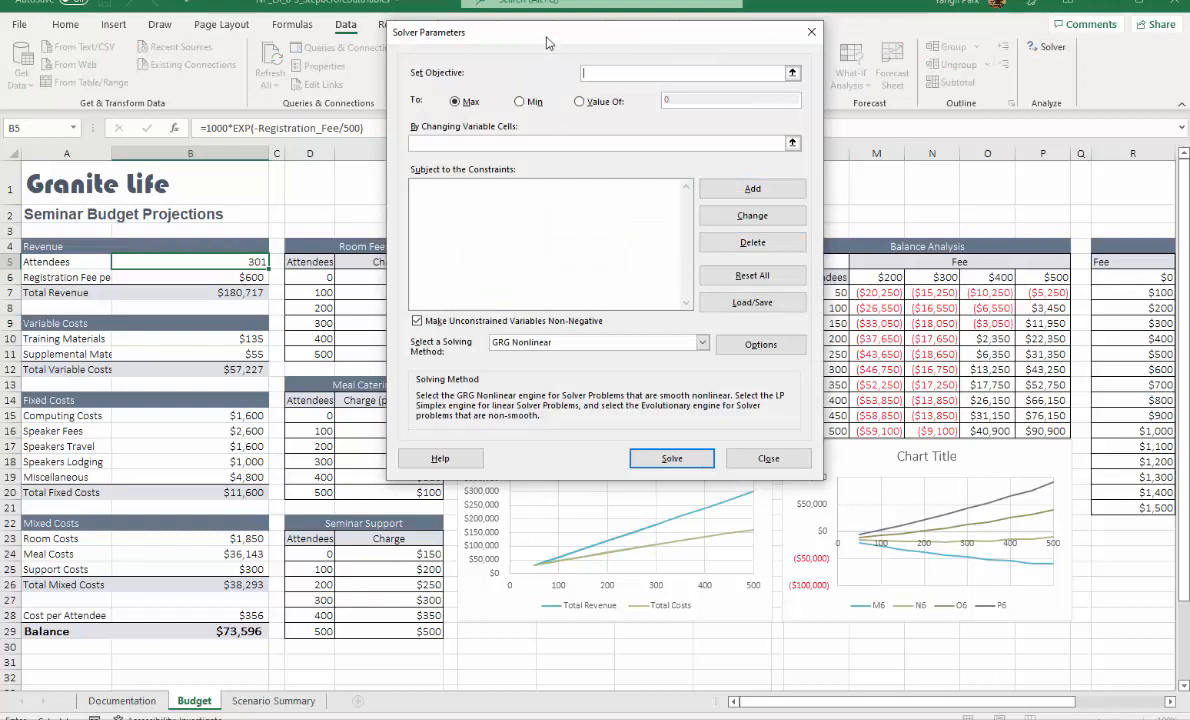
drag(547, 42, 332, 107)
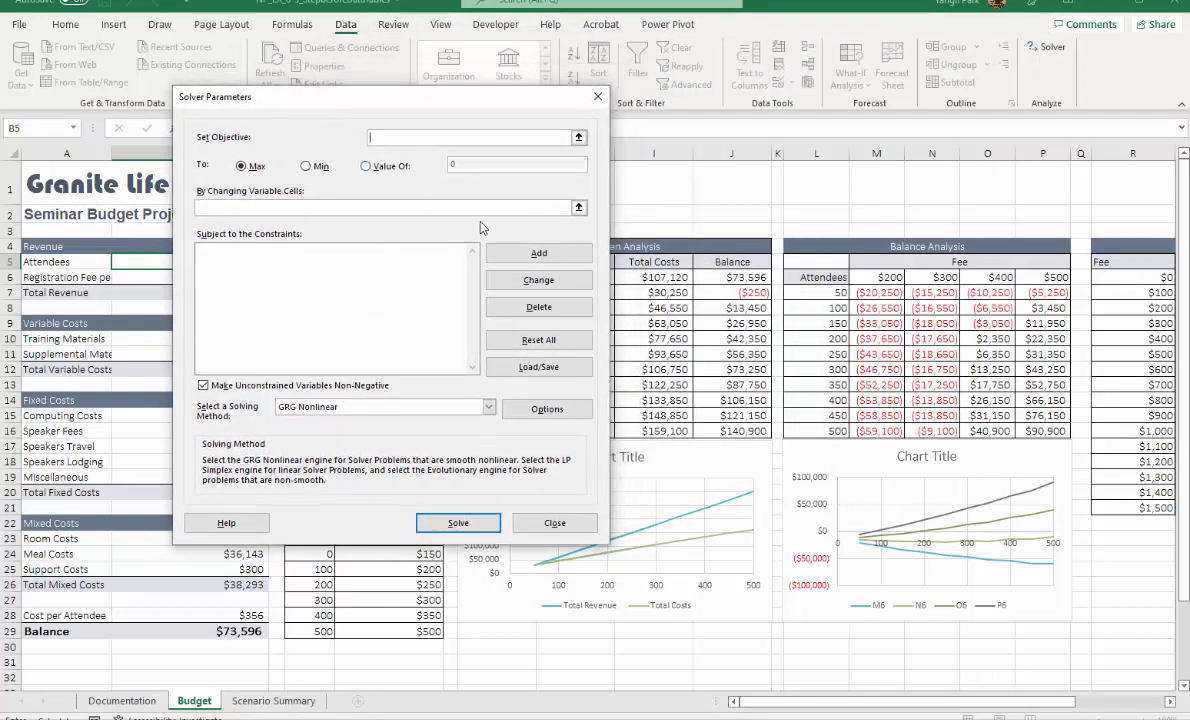
click(578, 137)
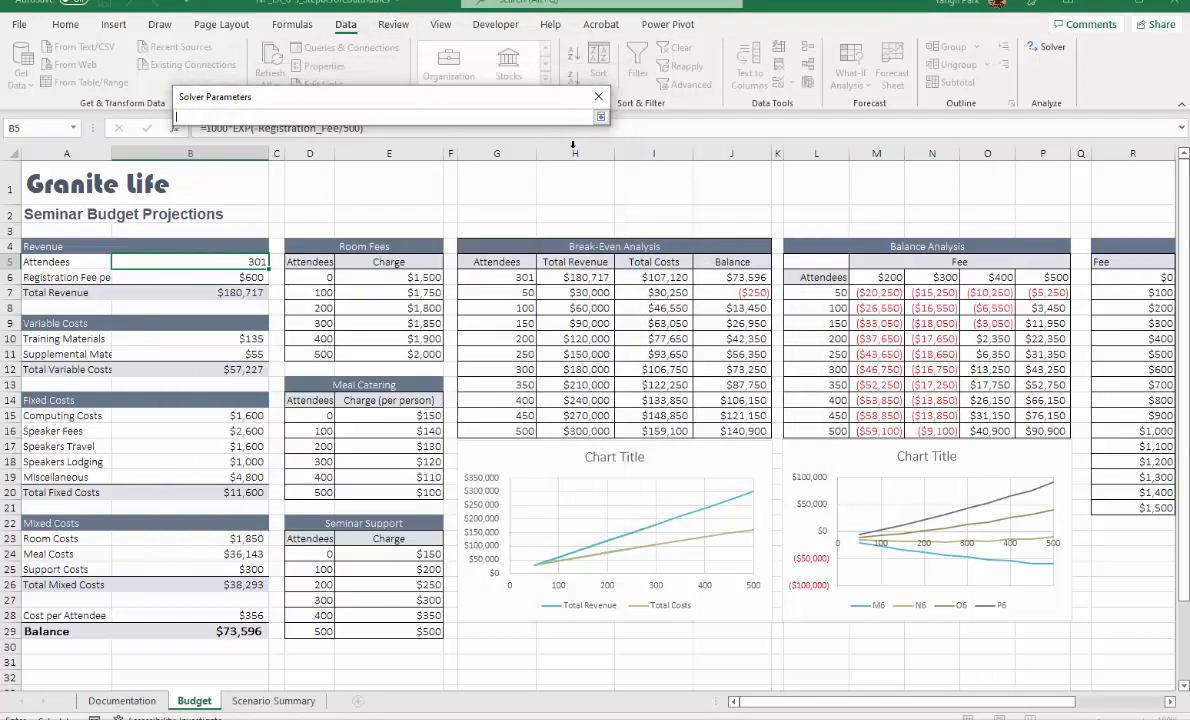
click(210, 631)
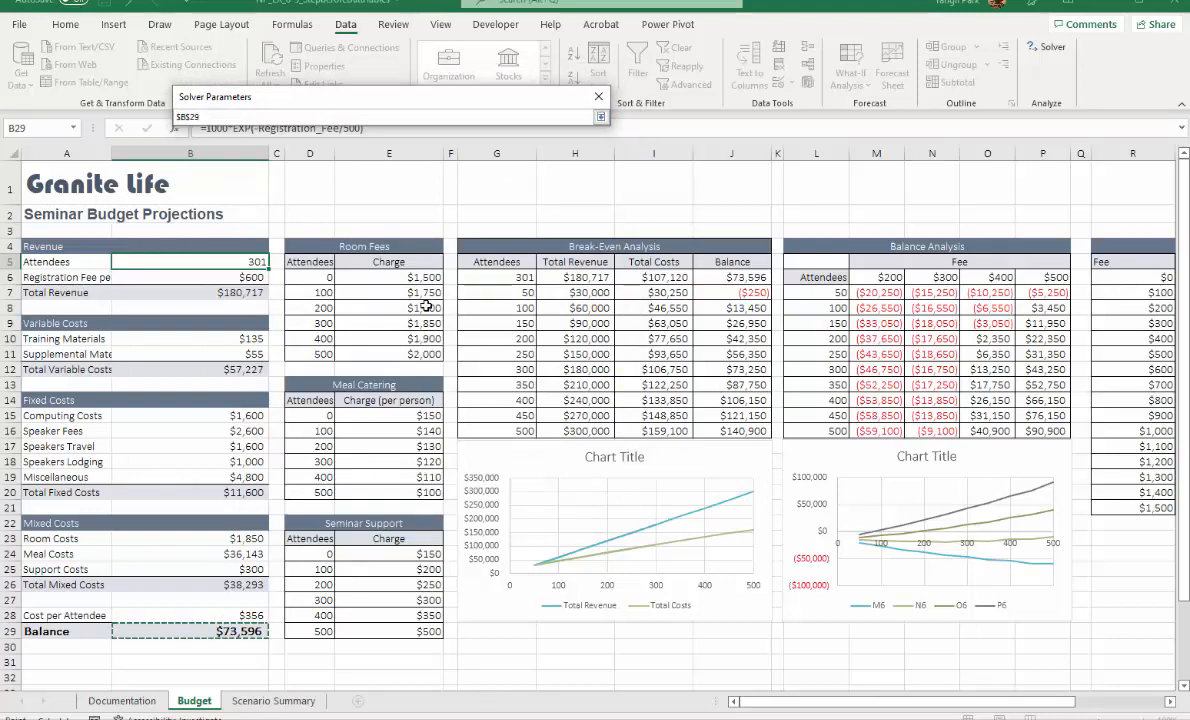
click(600, 117)
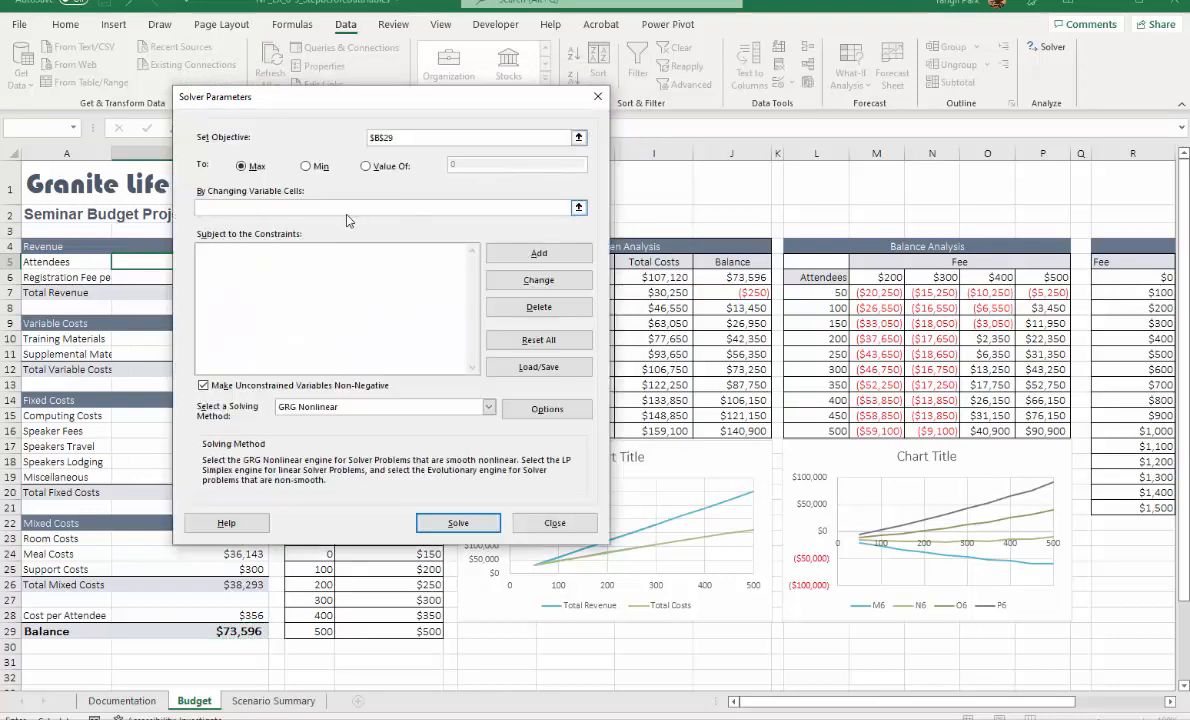
drag(319, 105, 589, 139)
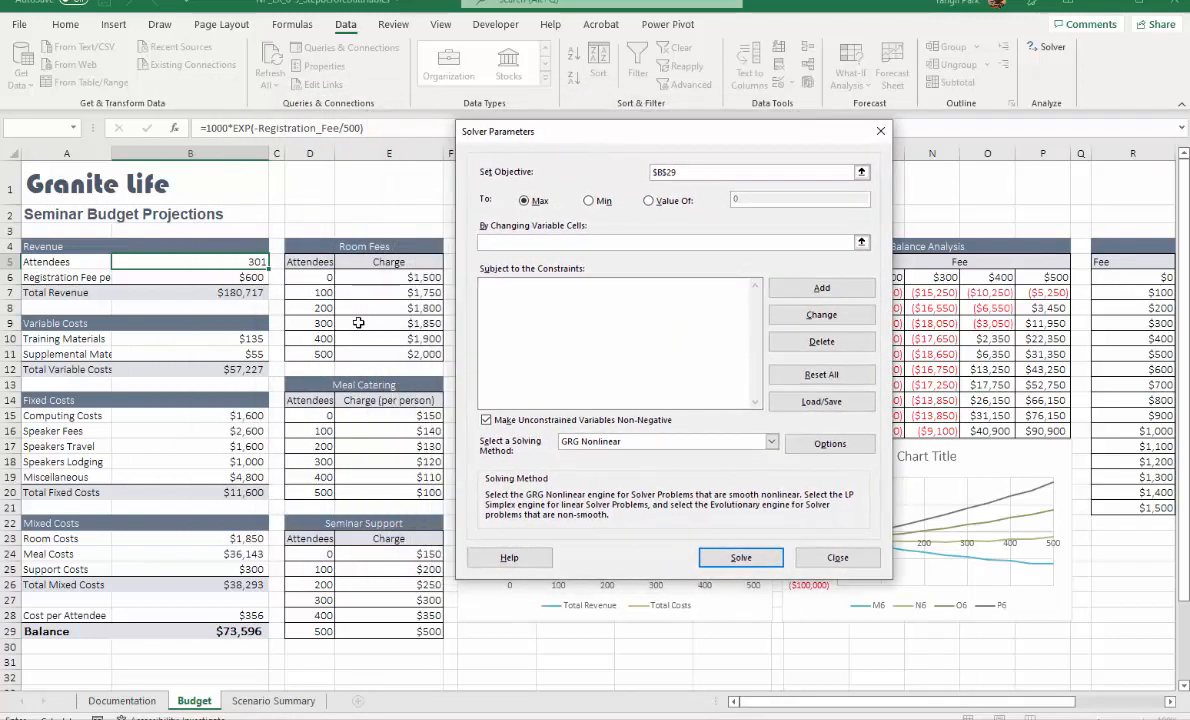
click(182, 279)
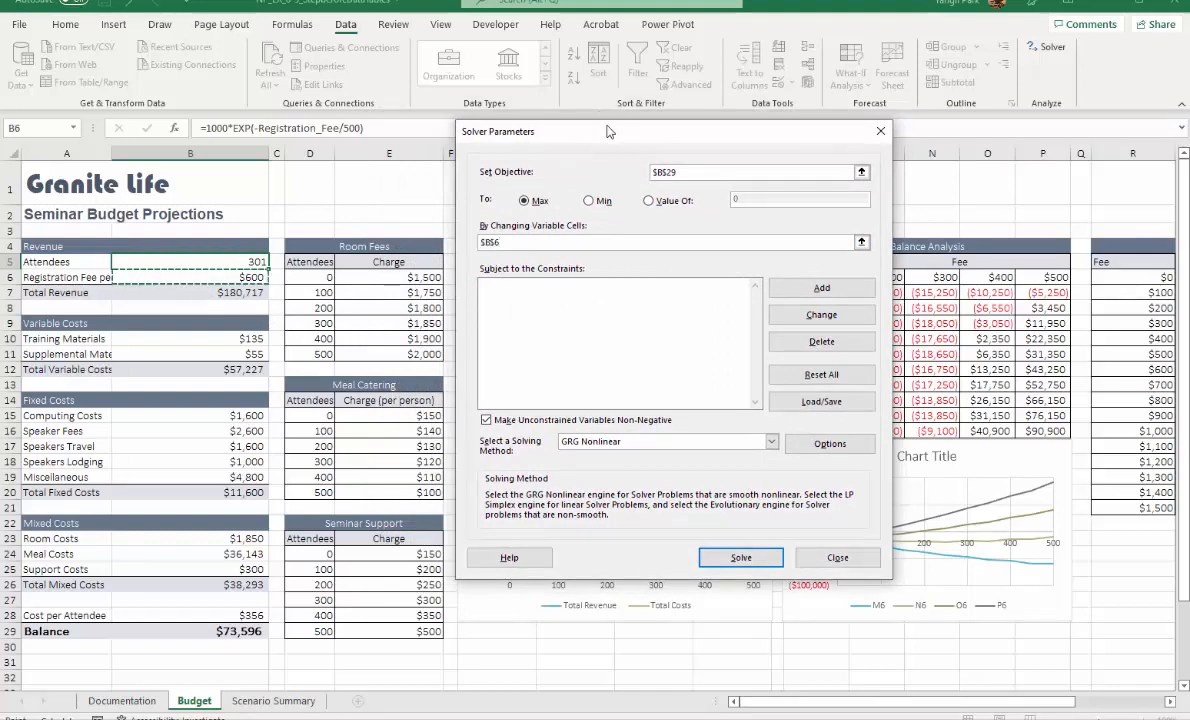
drag(608, 131, 536, 129)
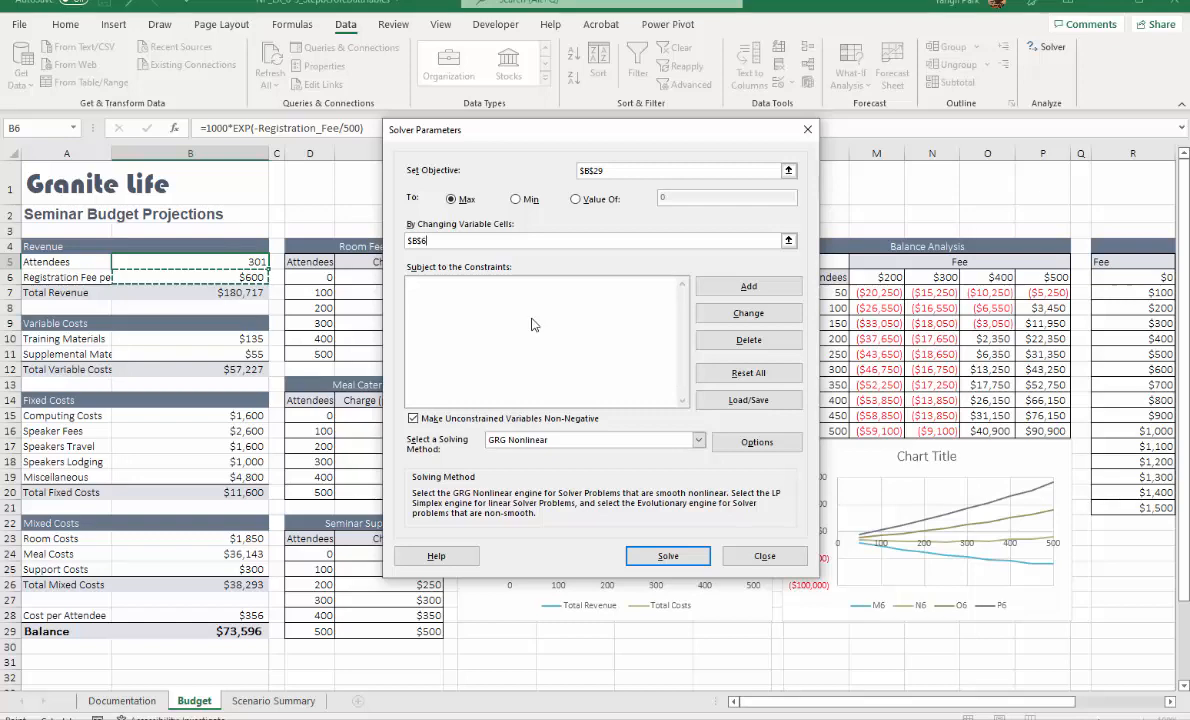
- Add a Solver constraint that restricts the registration fee in B6 to an integer
click(749, 288)
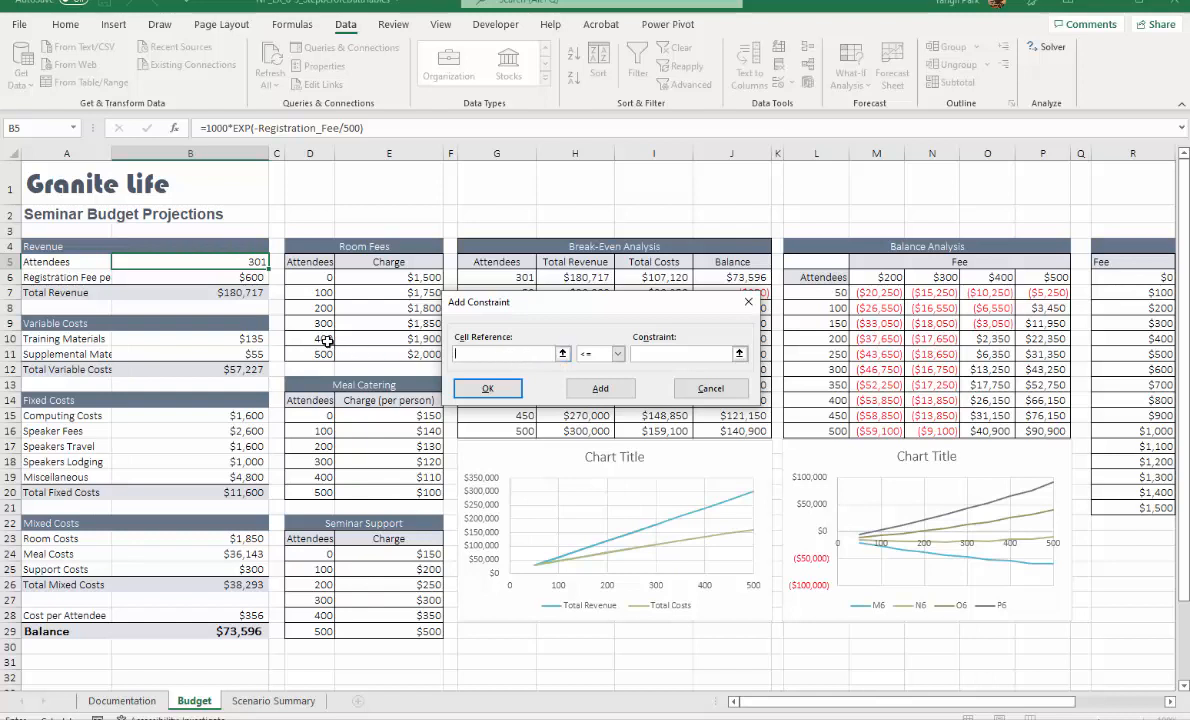
click(137, 261)
click(617, 353)
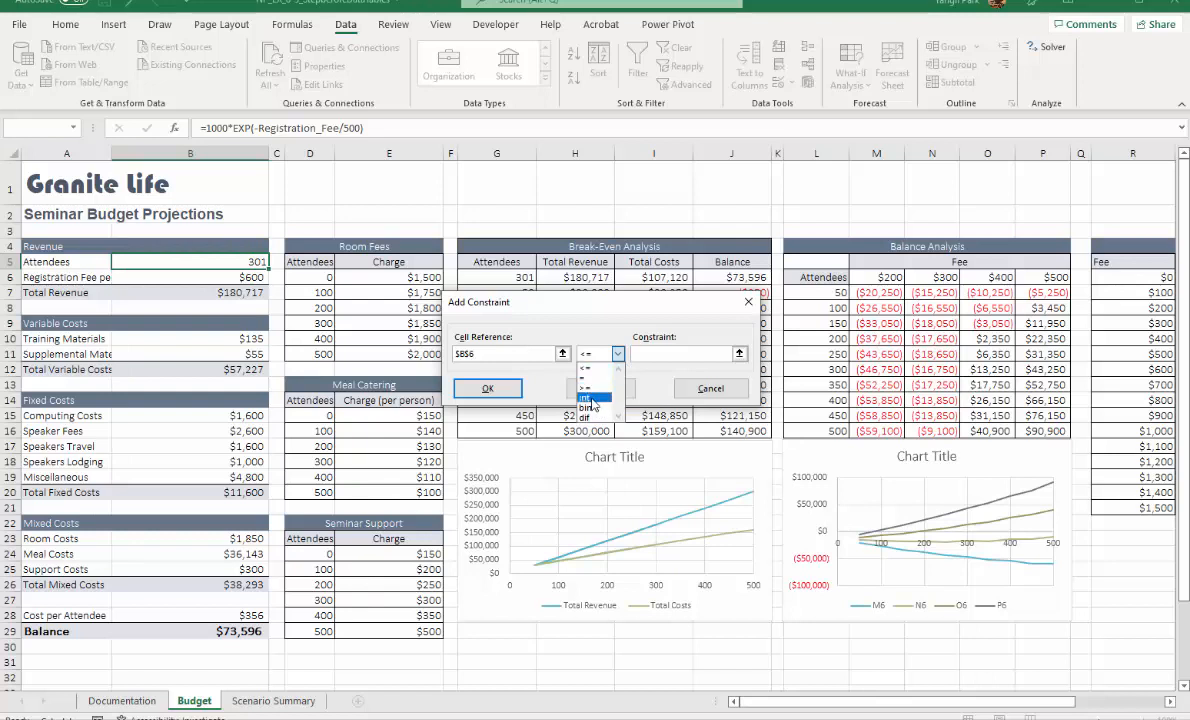
click(590, 399)
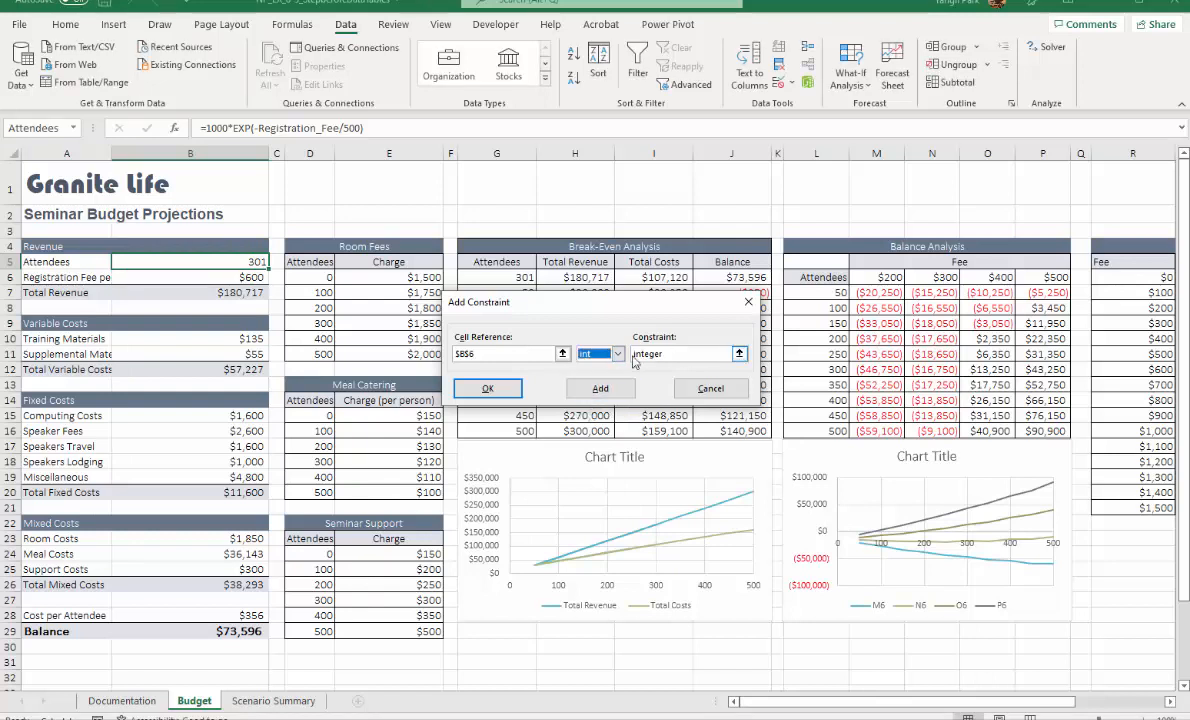
click(618, 355)
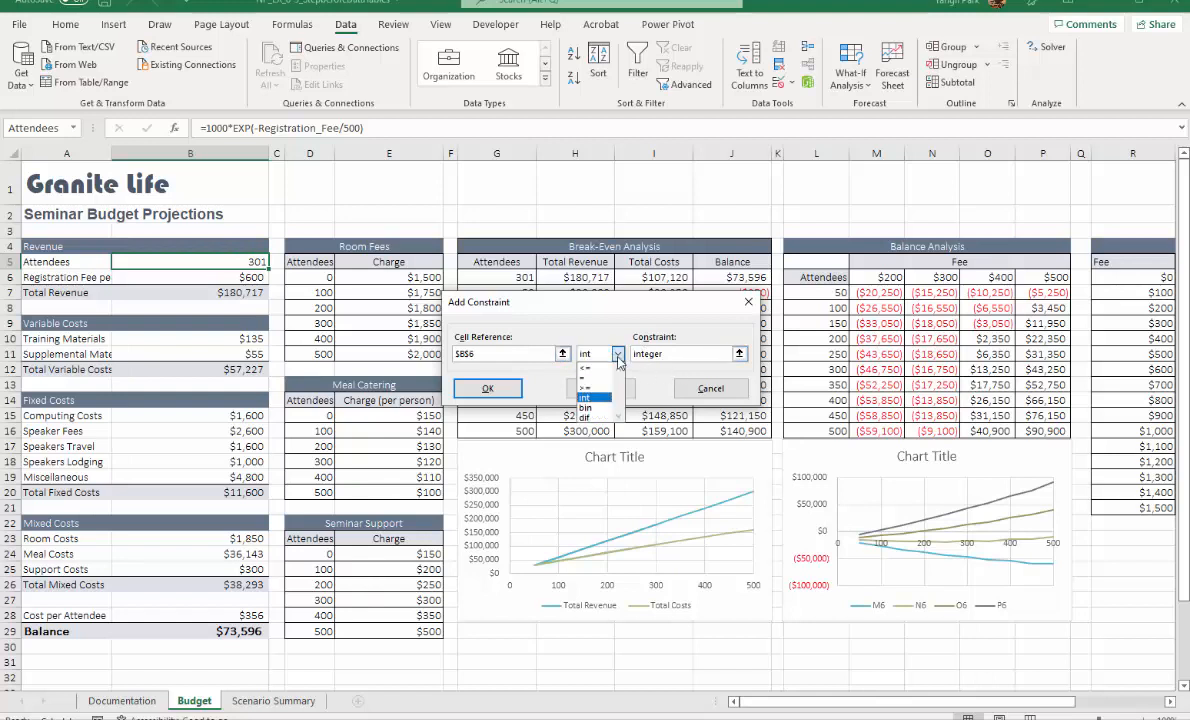
click(598, 399)
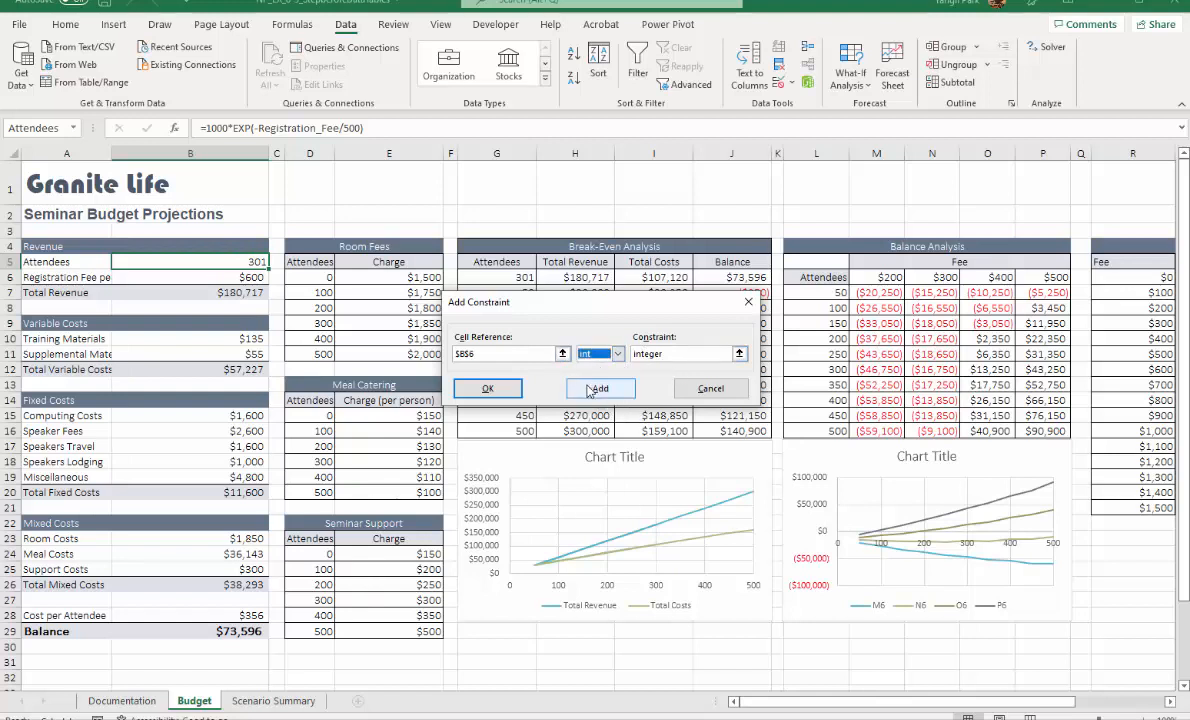
click(487, 388)
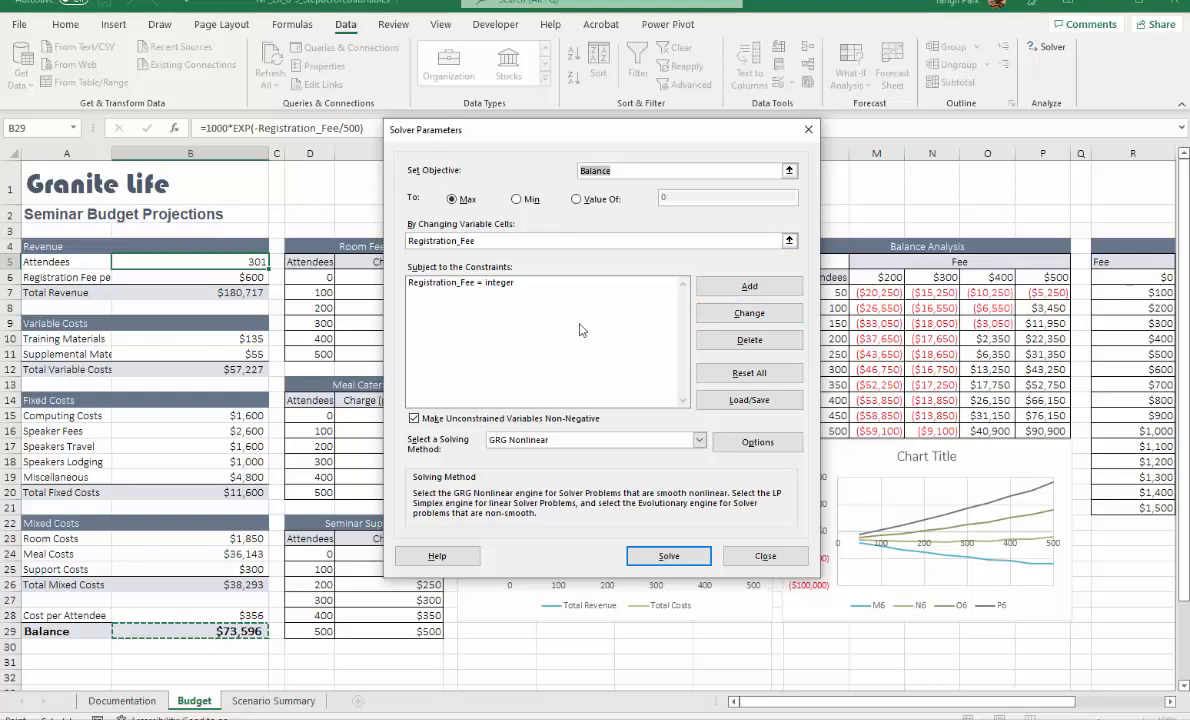
- Solve the model with the GRG Nonlinear method and keep the Solver solution in the Budget sheet
click(664, 560)
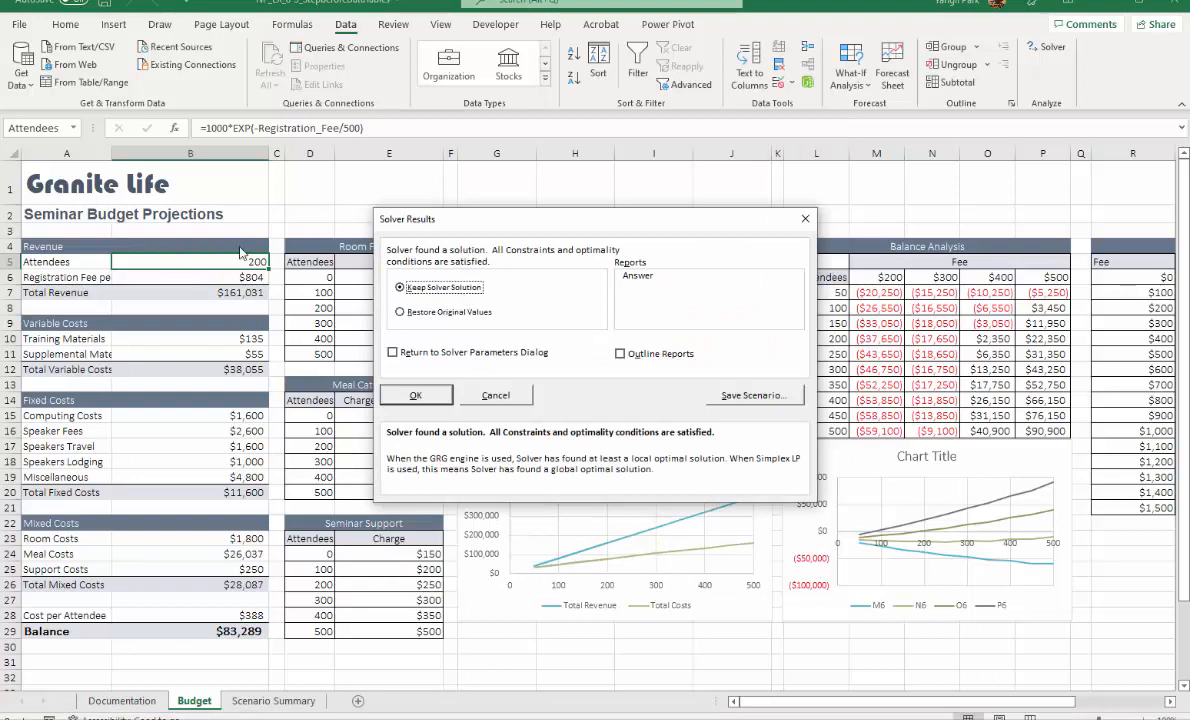
drag(485, 226, 658, 268)
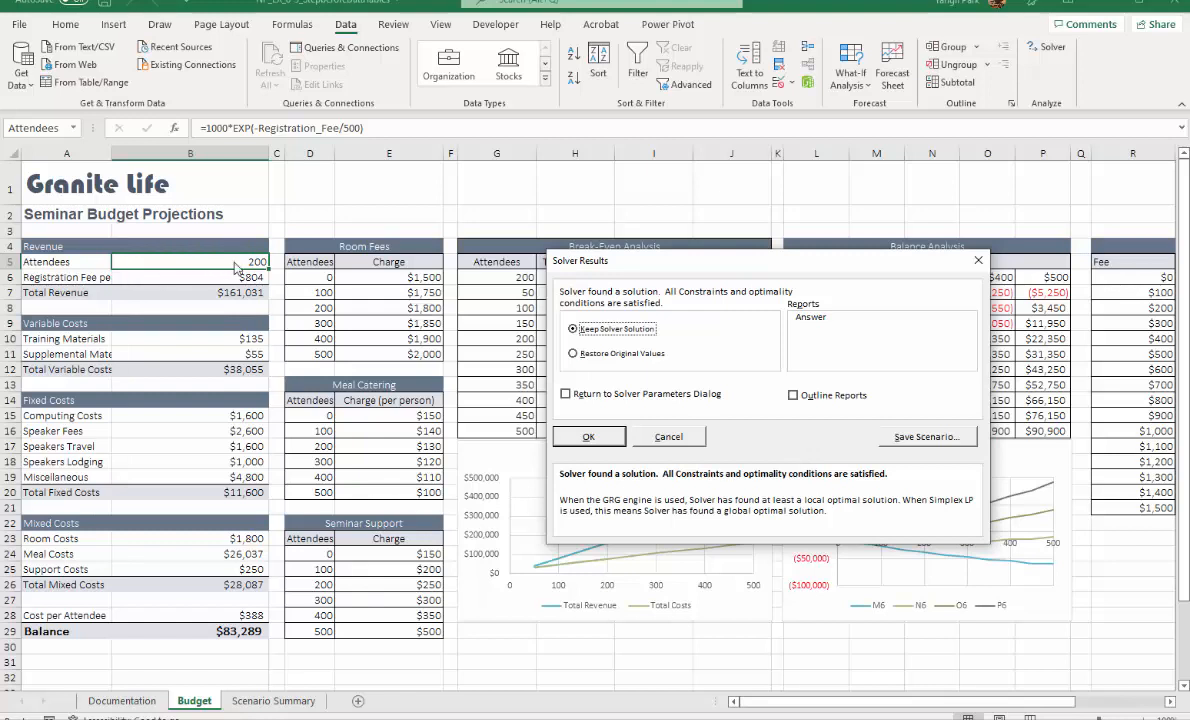
click(589, 437)
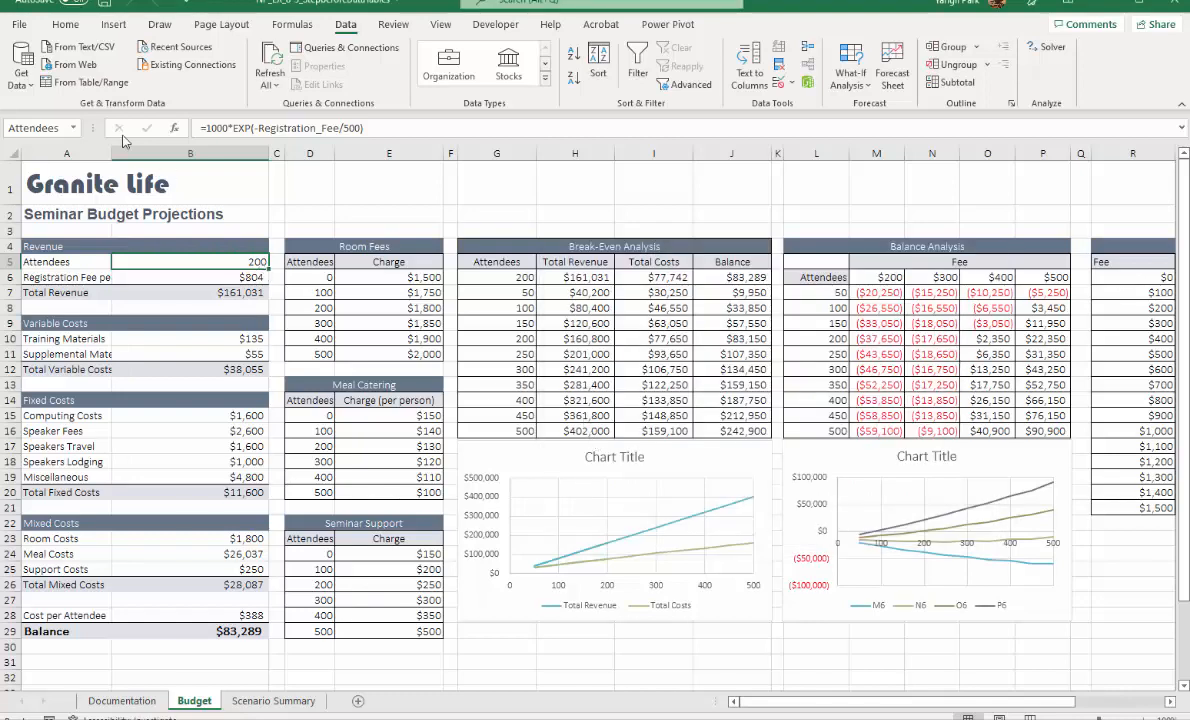